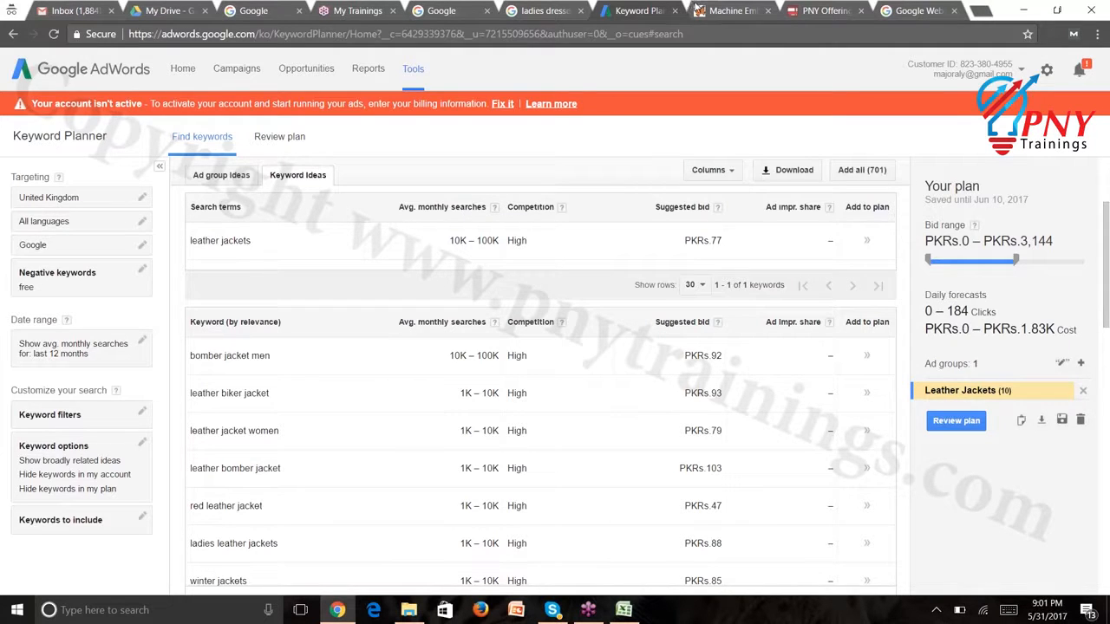
Open a new incognito tab and enter kwfinder.com in the address bar
left_click(980, 11)
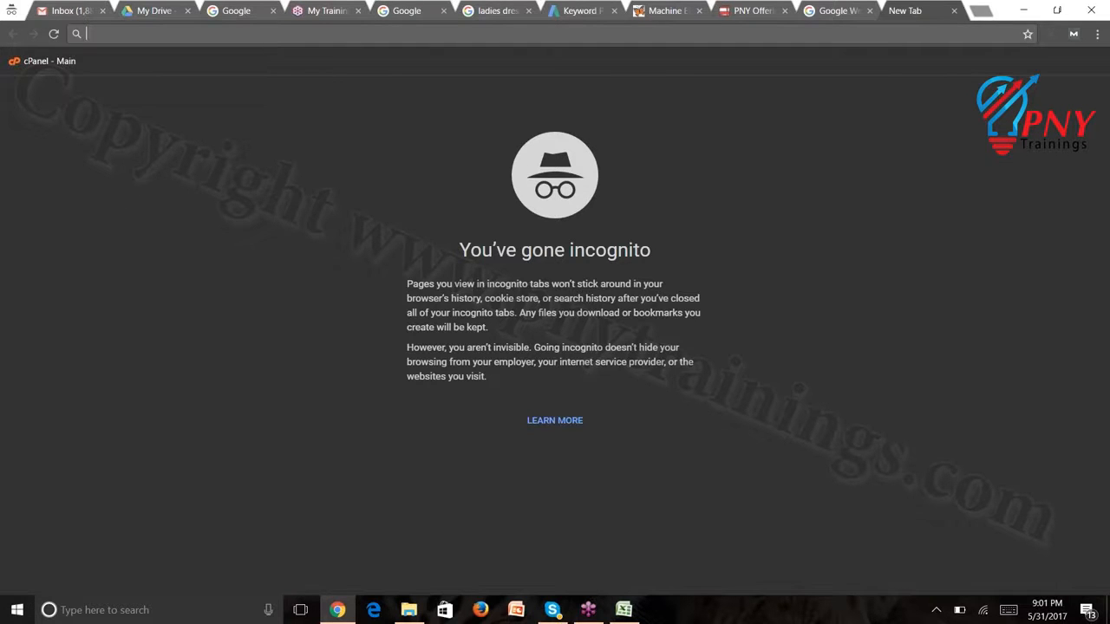
type("ke")
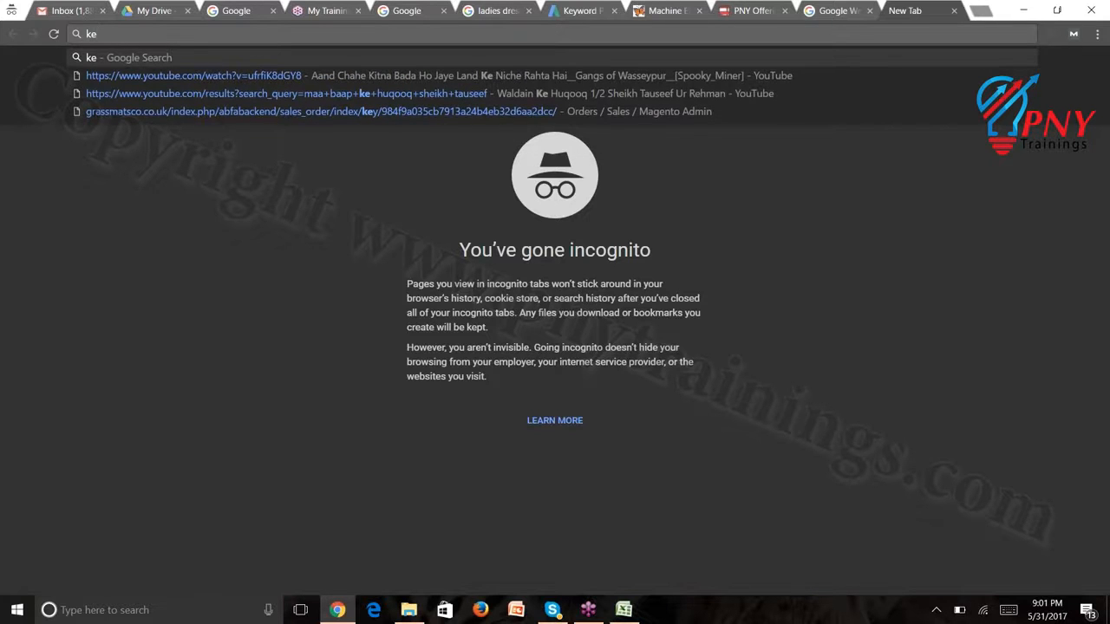
key("BackSpace")
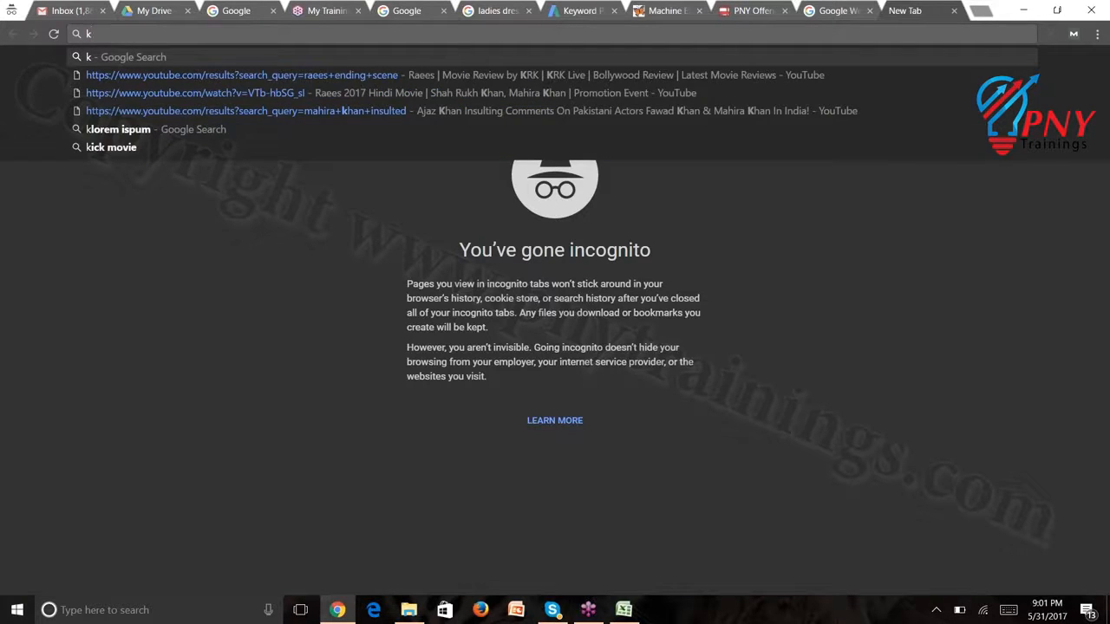
type("wfin")
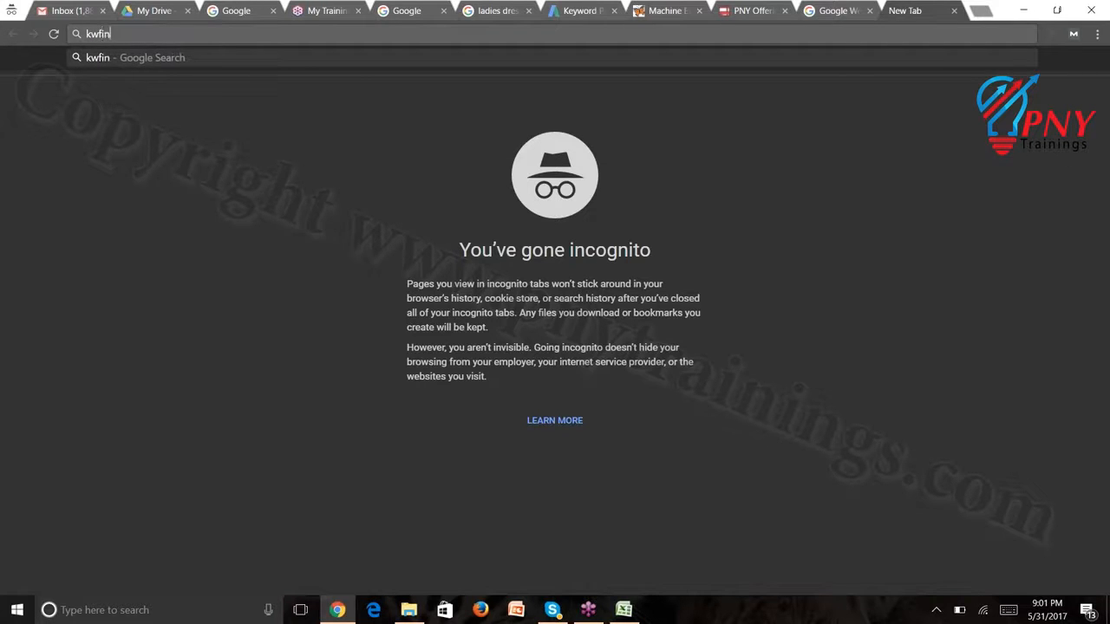
type("der.")
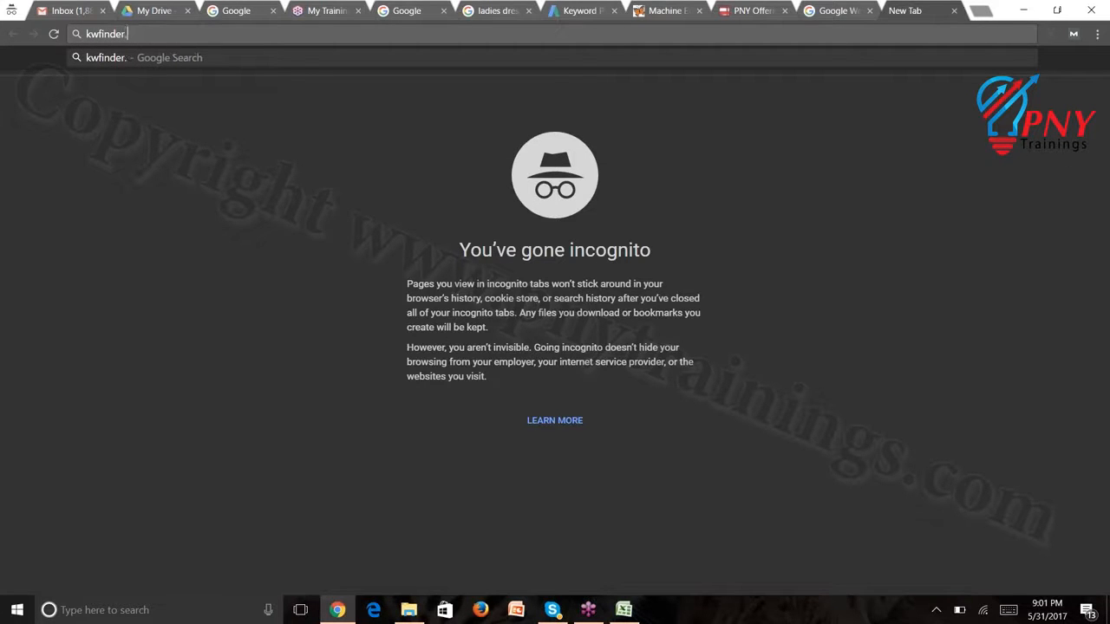
type("com")
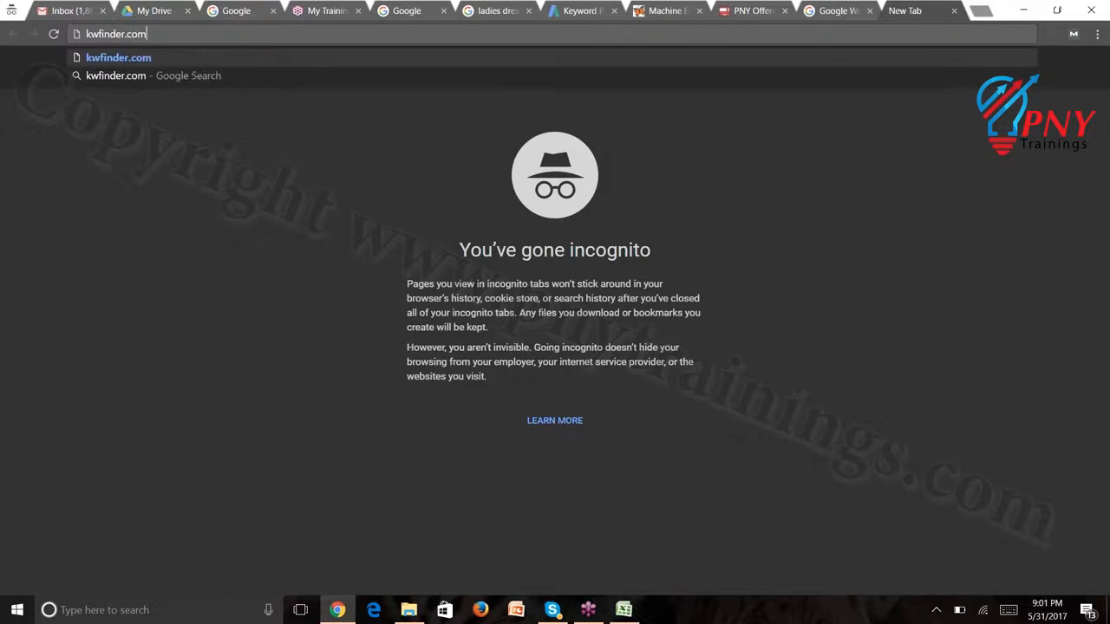
key("Return")
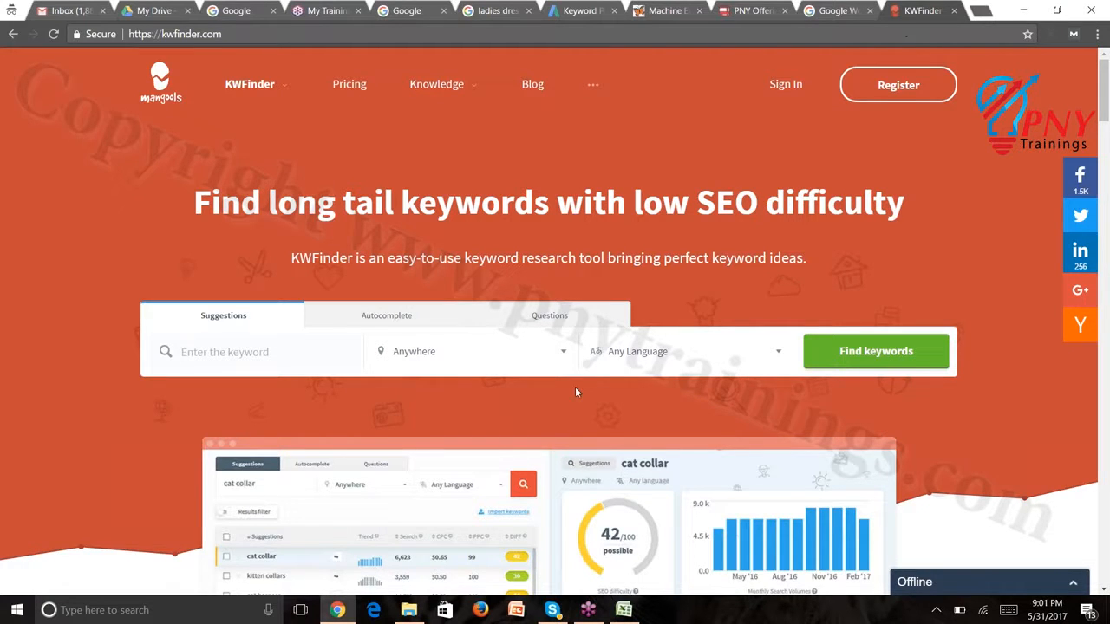
Enter 'leather jackets' as the keyword and choose United Kingdom as the search location
left_click(340, 343)
type("leather jackets")
left_click(444, 351)
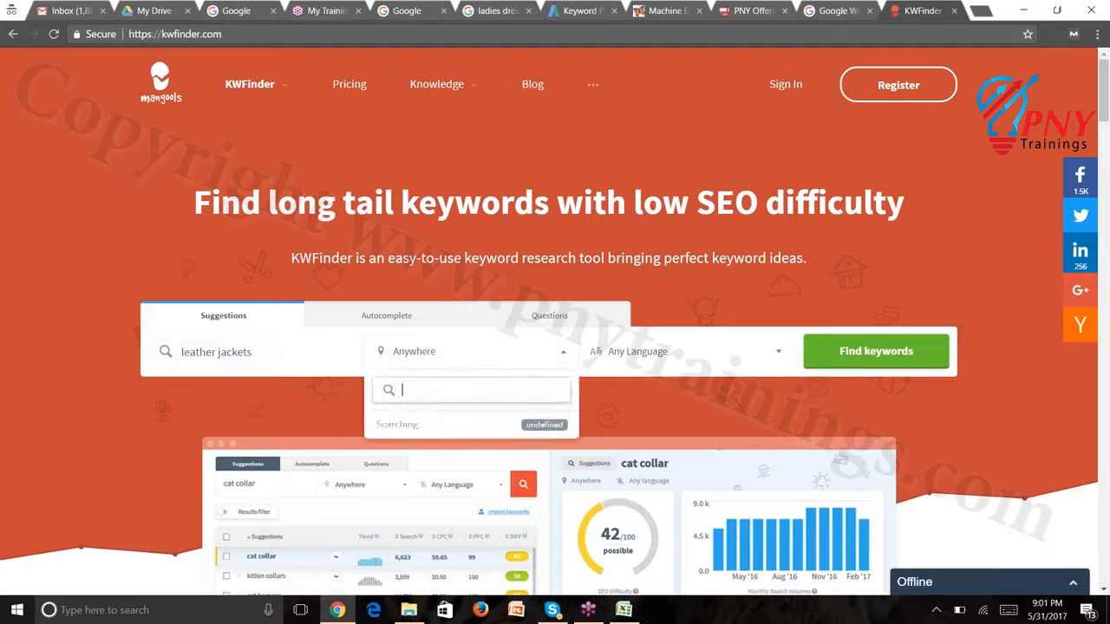
type("un")
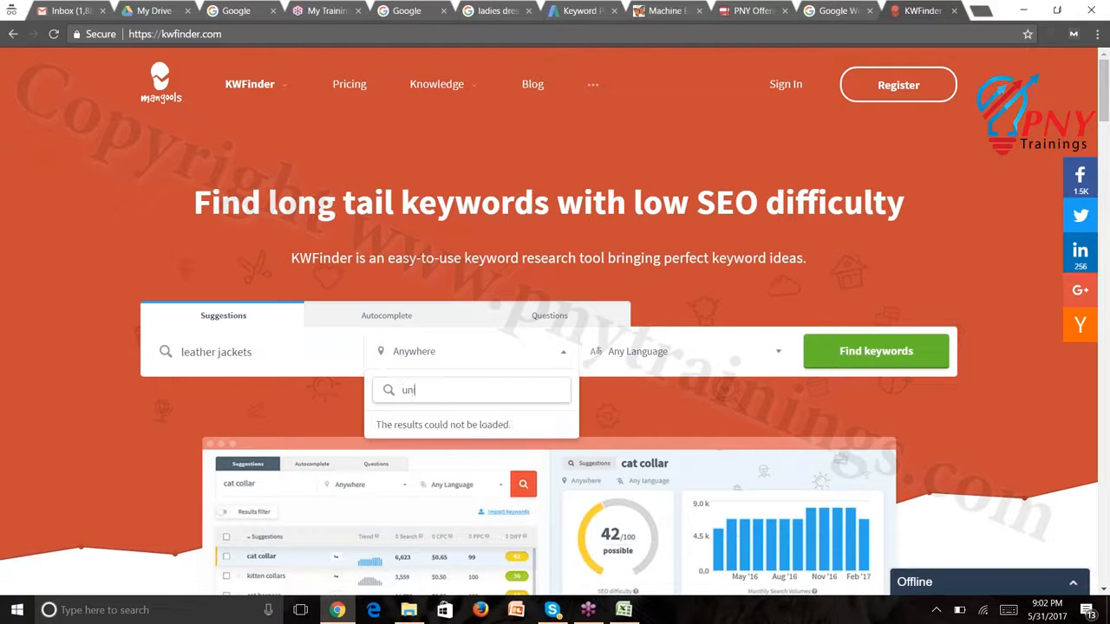
type("ited")
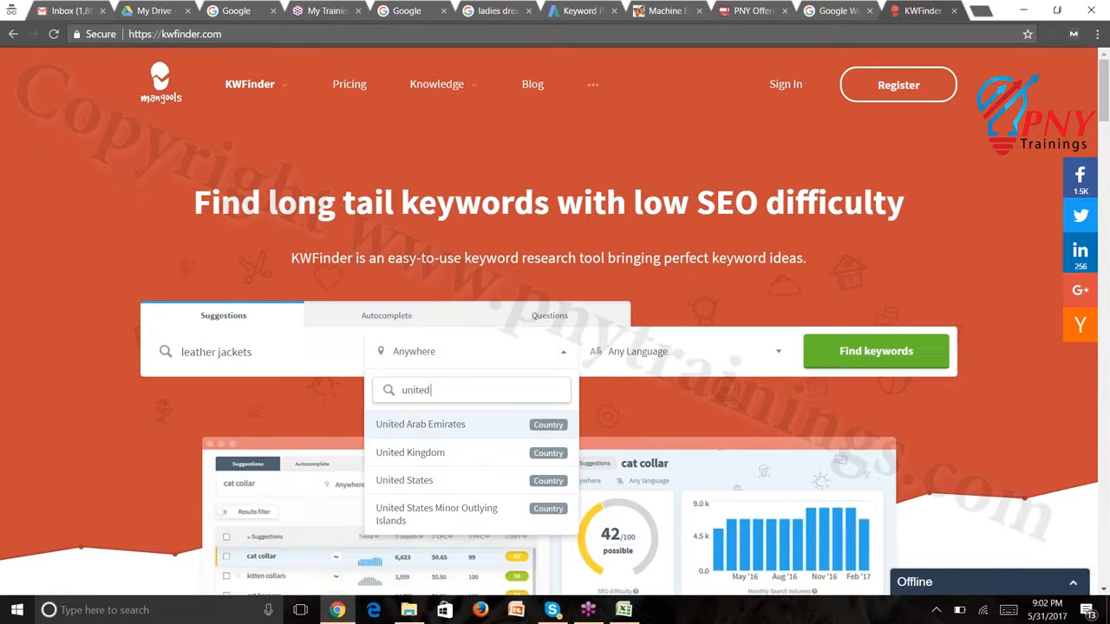
left_click(425, 454)
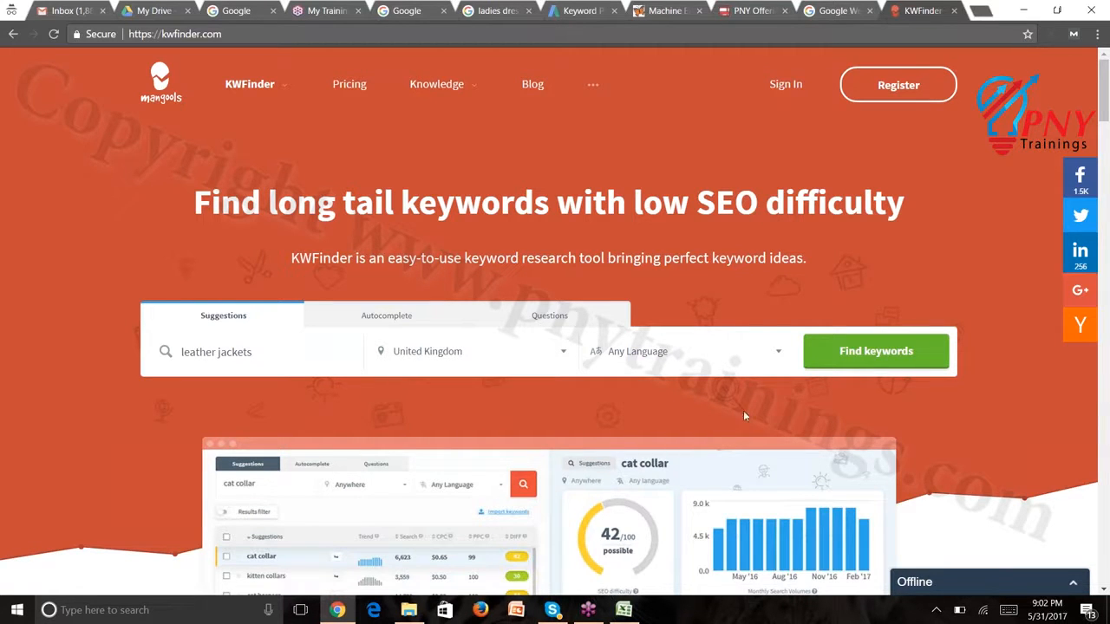
Start the KWFinder search for leather jackets with Find keywords
left_click(876, 351)
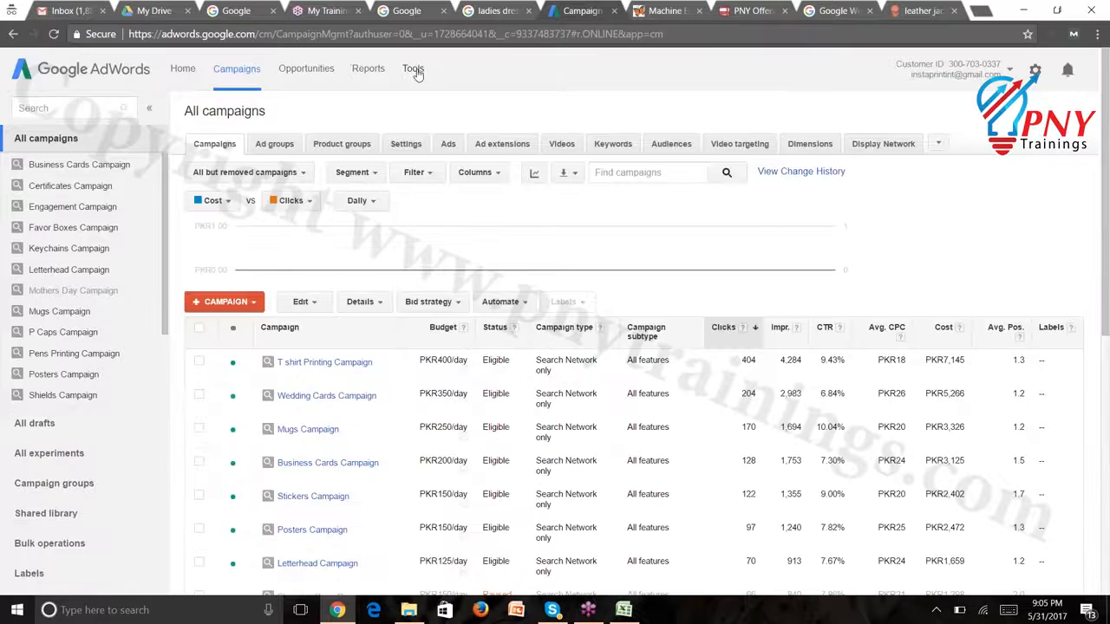
Open Keyword Planner from Tools, close the embroidery and PNY offer tabs, then return to it
left_click(415, 69)
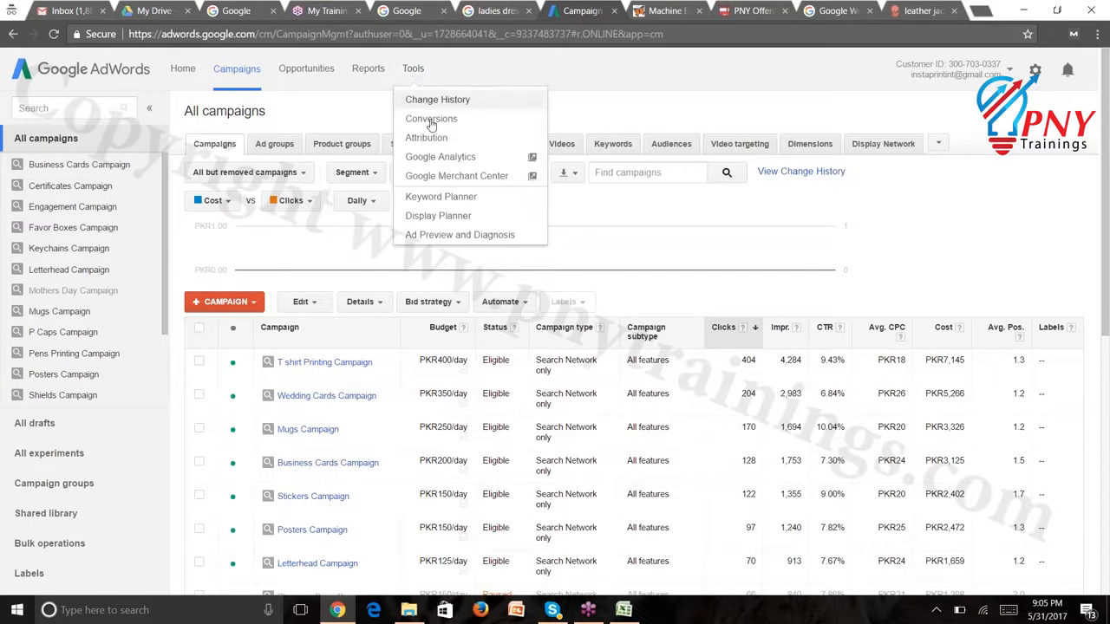
left_click(440, 197)
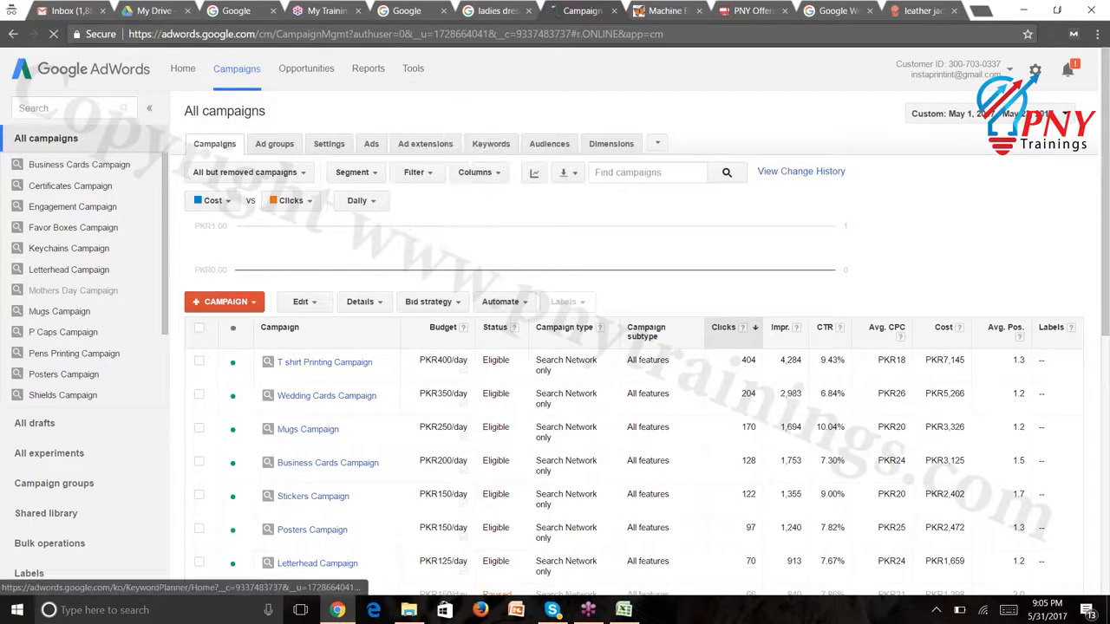
left_click(689, 11)
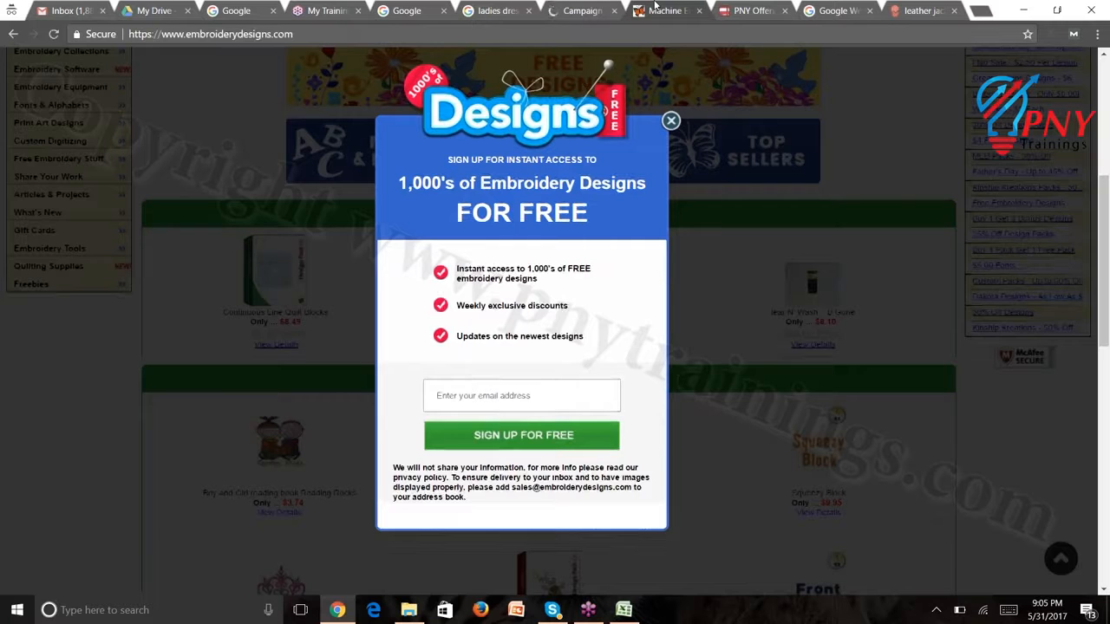
left_click(708, 10)
left_click(757, 10)
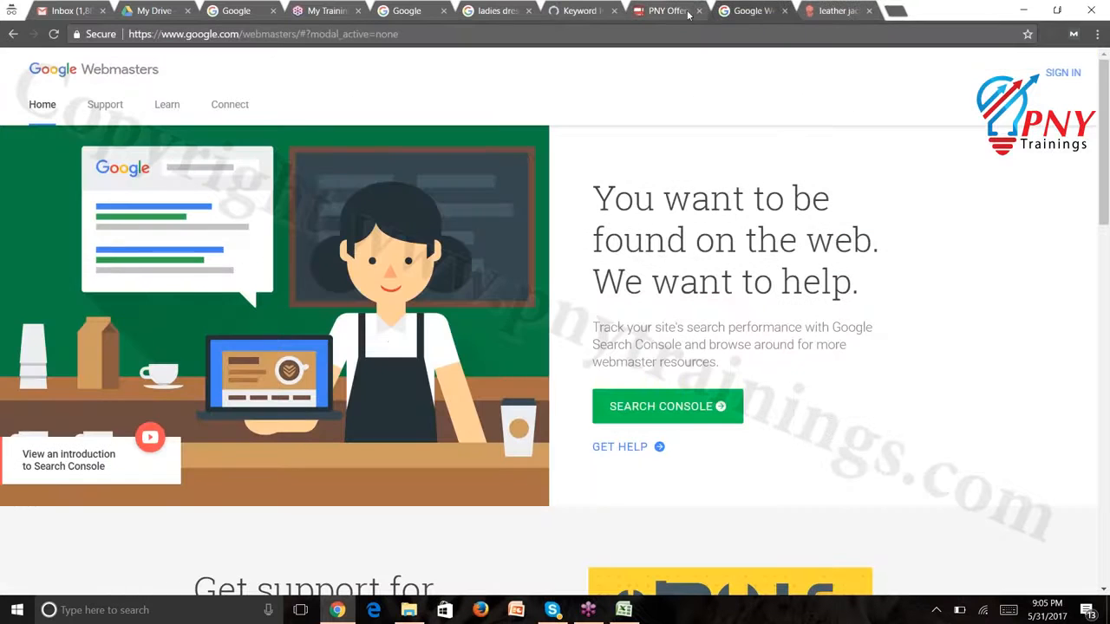
left_click(699, 10)
left_click(727, 6)
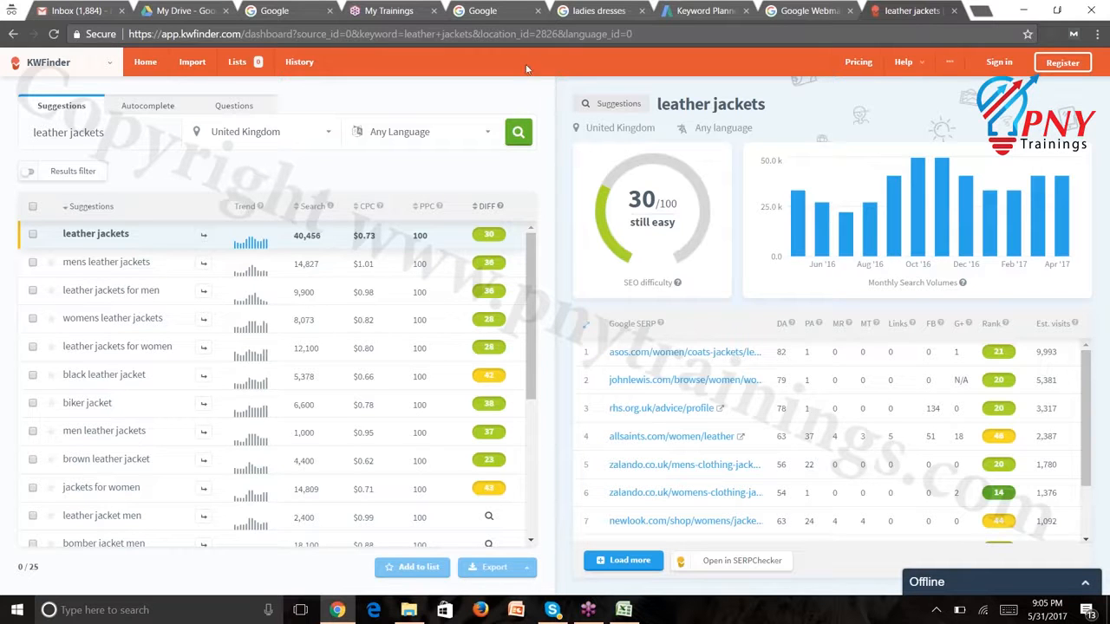
left_click(725, 9)
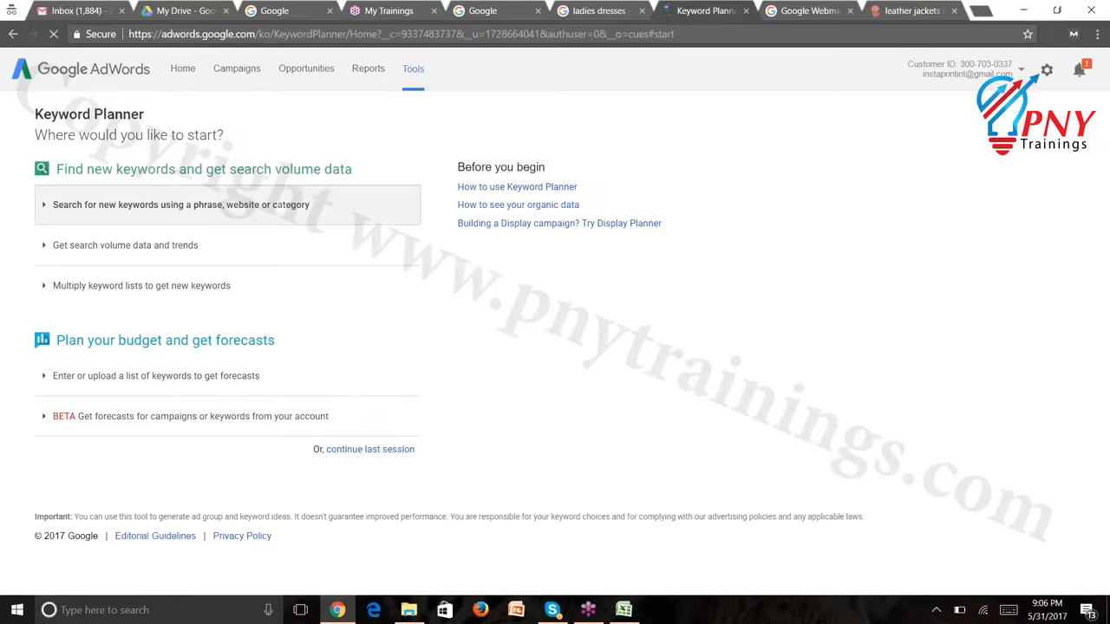
Expand the new-keyword search form and enter 'leather jackets' as the product or service
left_click(193, 205)
left_click(197, 272)
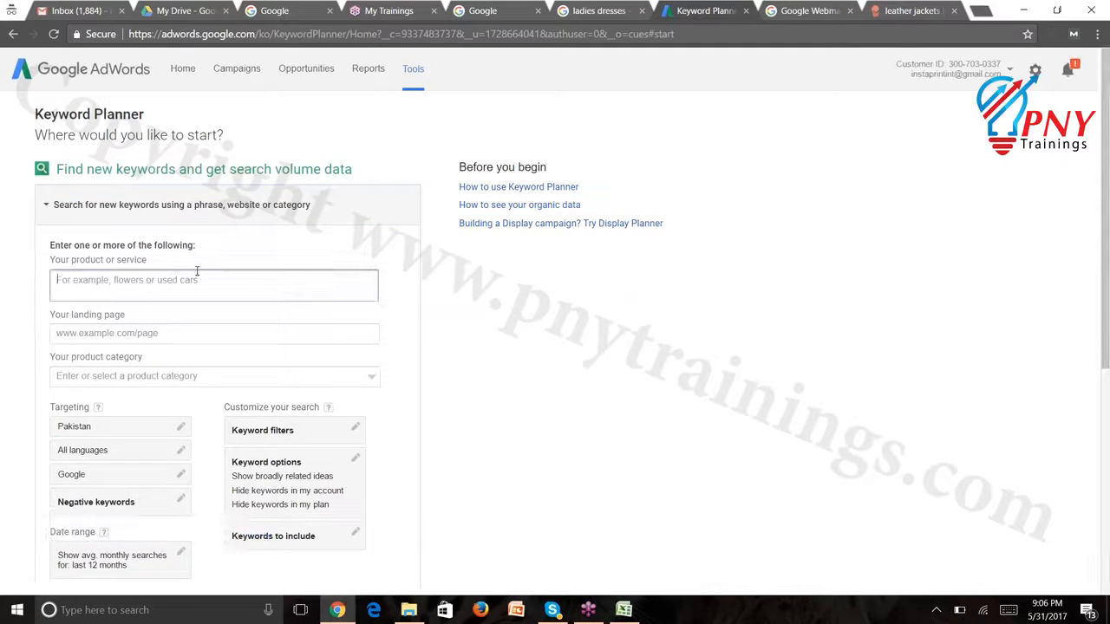
type("leather")
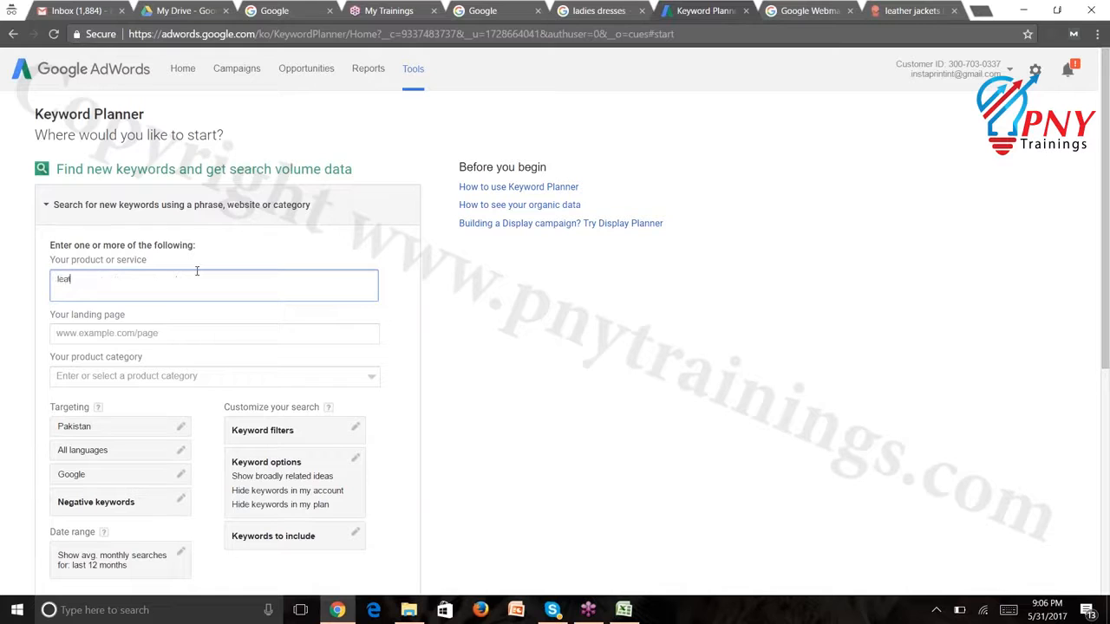
type(" jackets")
Replace Pakistan targeting with United Kingdom, save it, and get keyword ideas
left_click(180, 426)
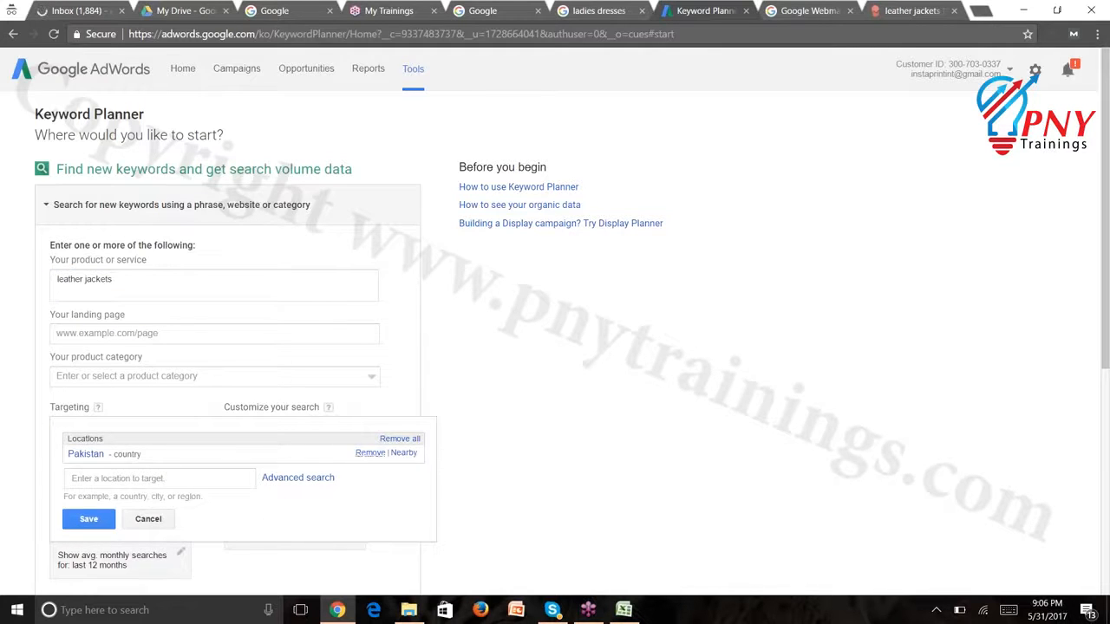
left_click(370, 453)
left_click(243, 474)
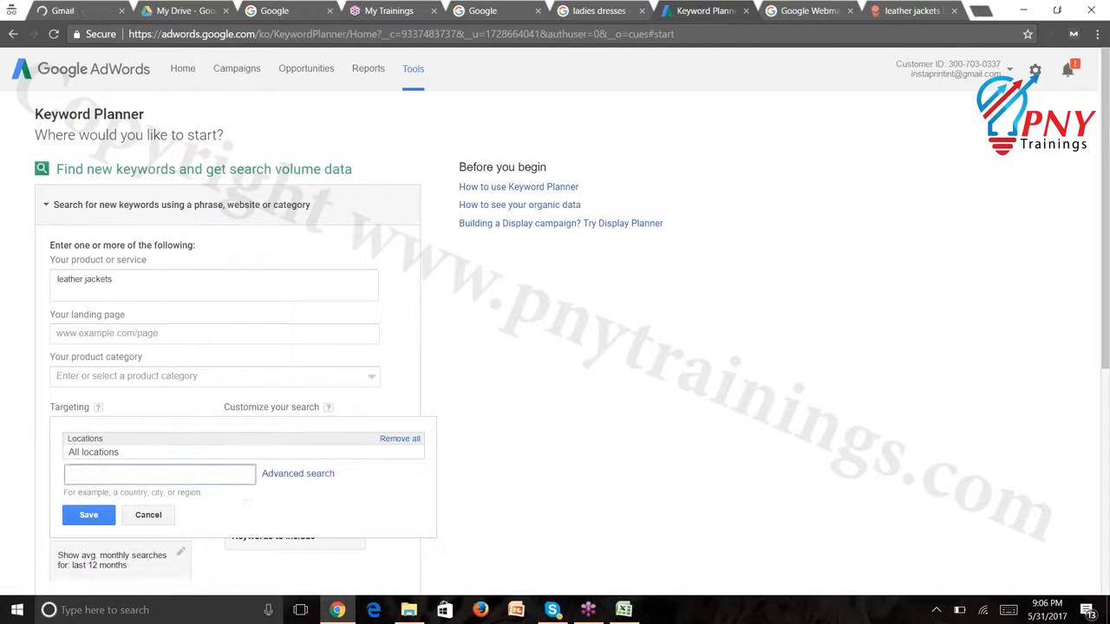
type("united kingdom")
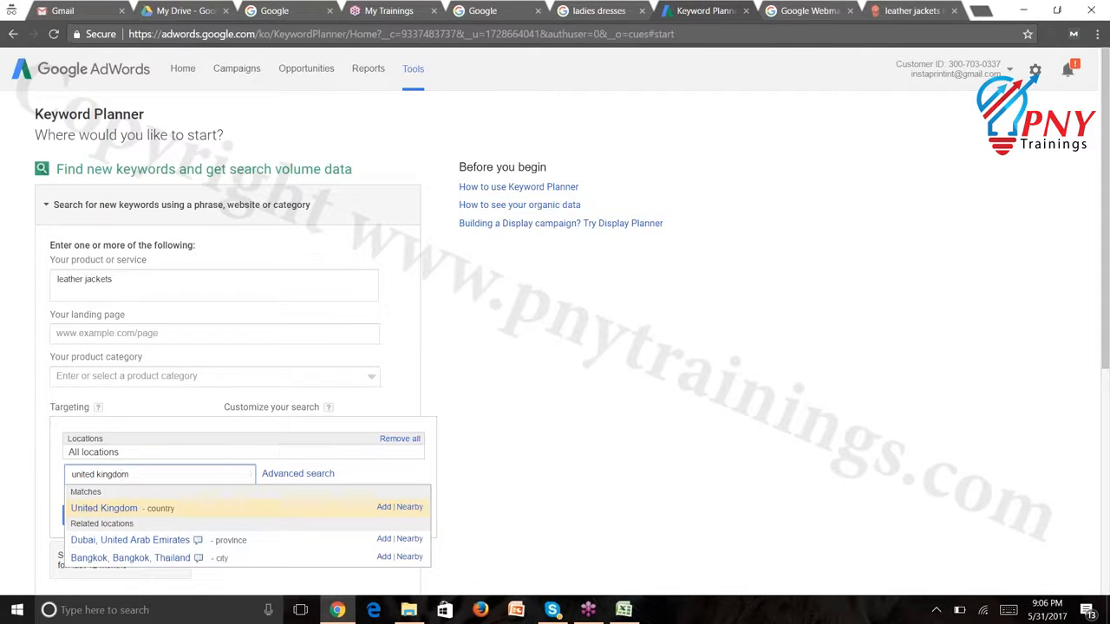
left_click(149, 508)
left_click(102, 519)
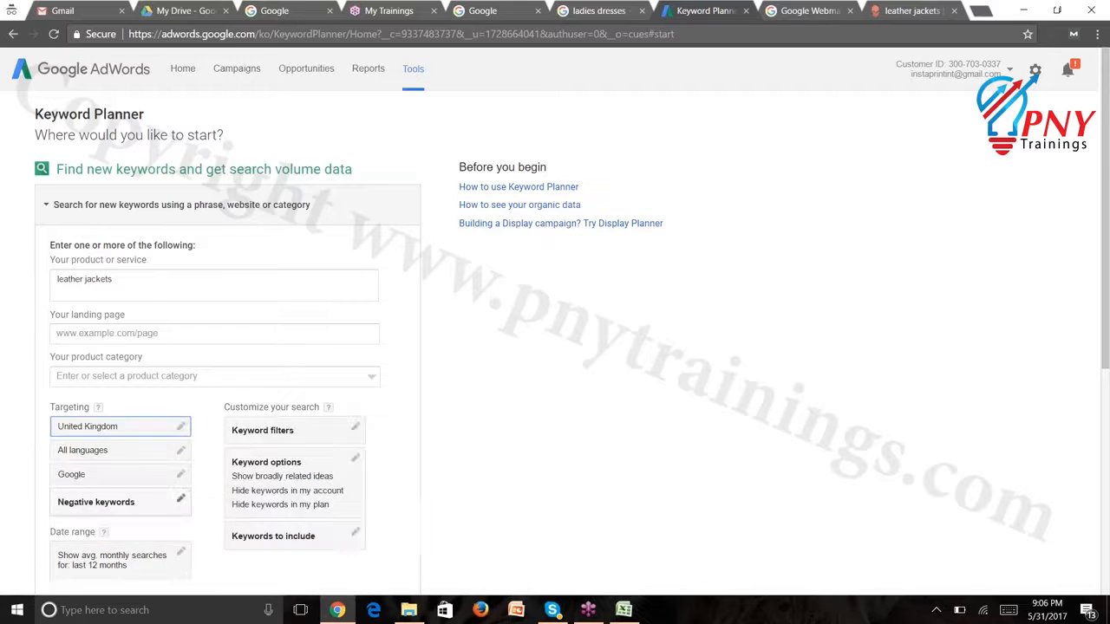
left_click(1107, 457)
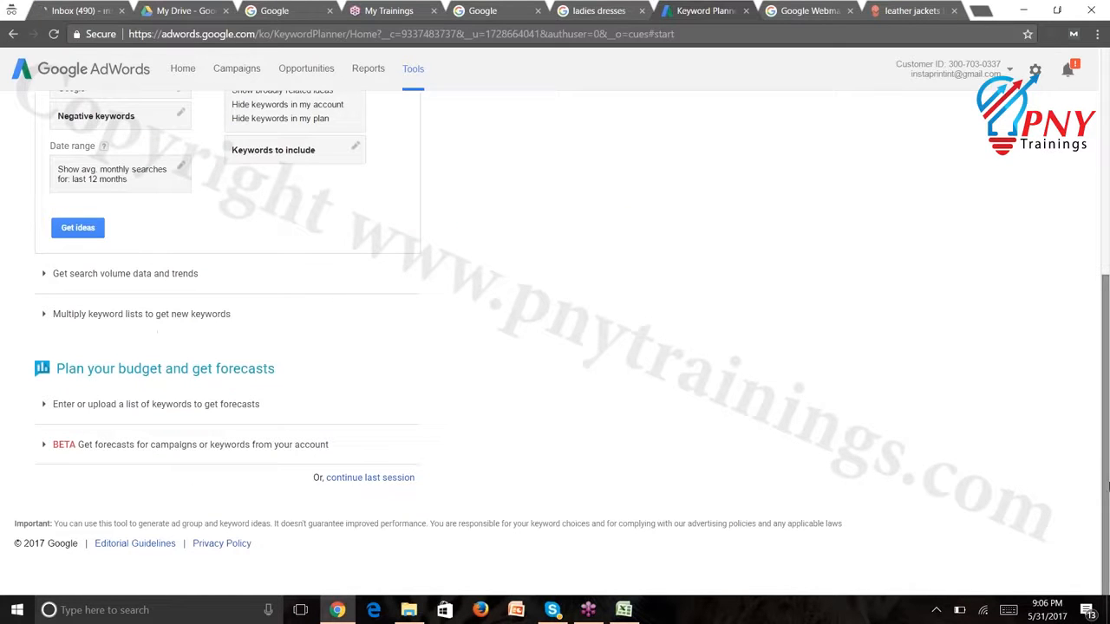
left_click(78, 229)
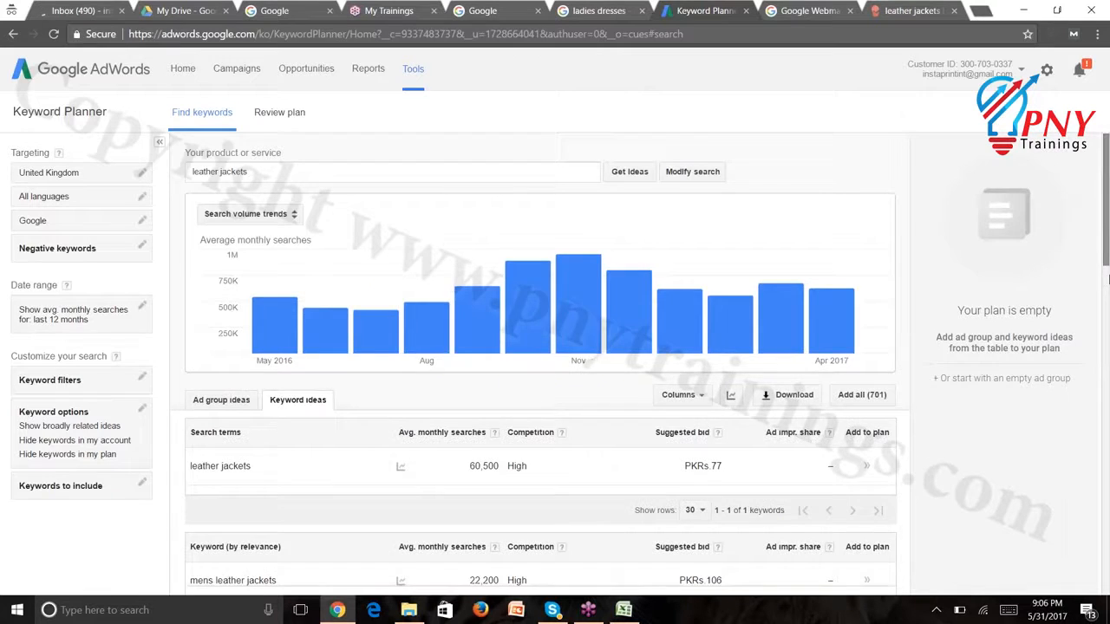
Scroll down and back up through the leather jackets keyword ideas table
scroll(1094, 282, "down", 5)
scroll(1107, 266, "up", 2)
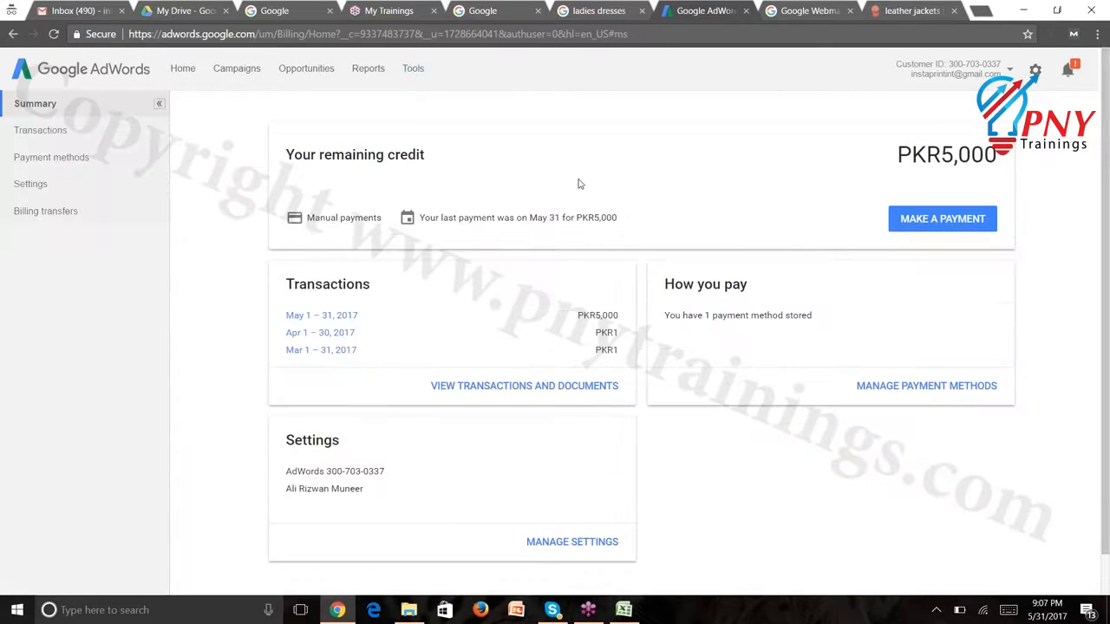
Return to the AdWords tab and open Keyword Planner from the Tools menu
left_click(608, 11)
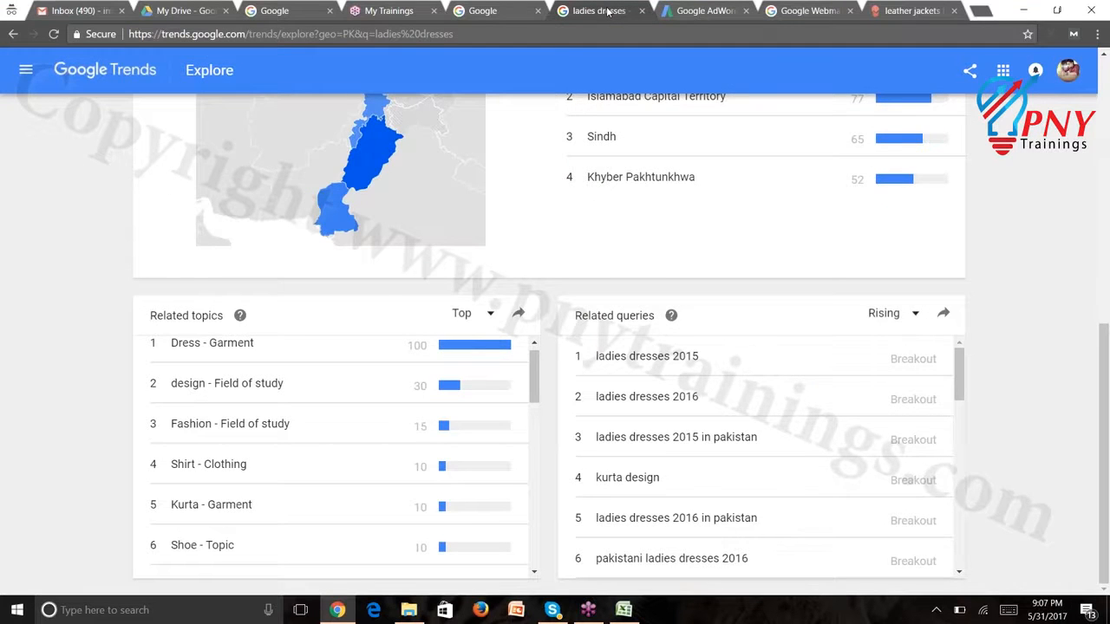
left_click(666, 11)
left_click(413, 67)
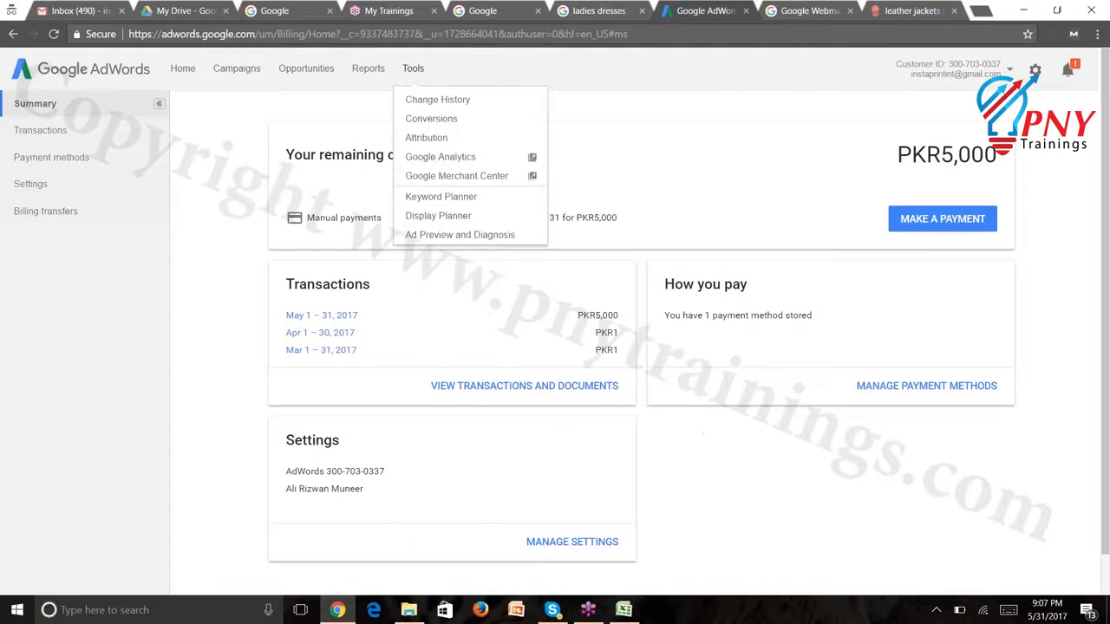
left_click(425, 198)
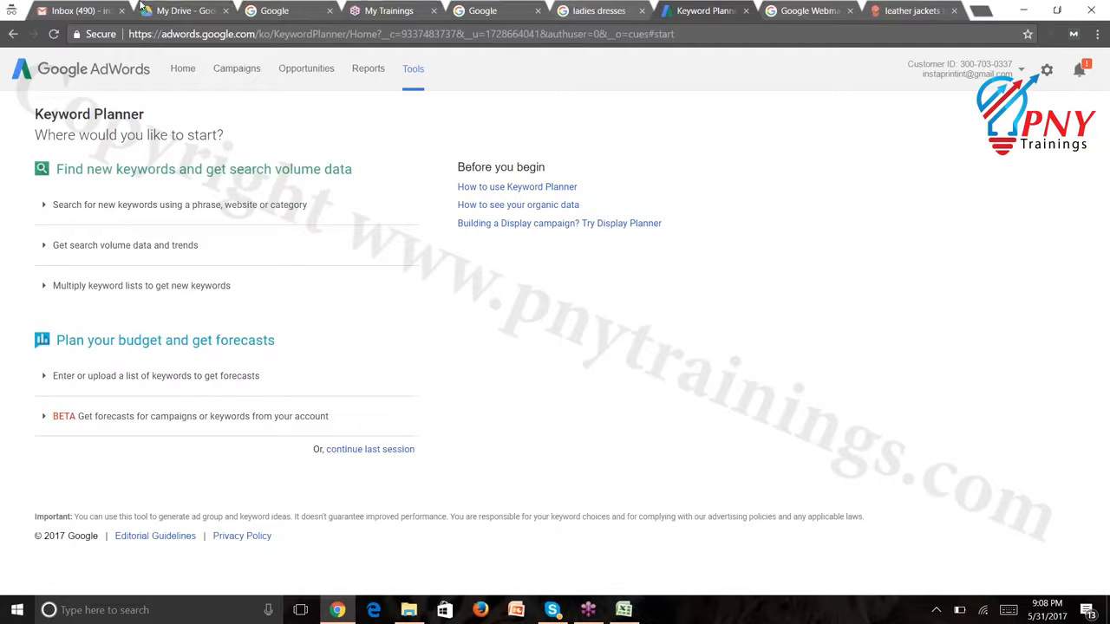
Expand the new-keyword search and enter 'leather jackets' as the product or service
left_click(189, 207)
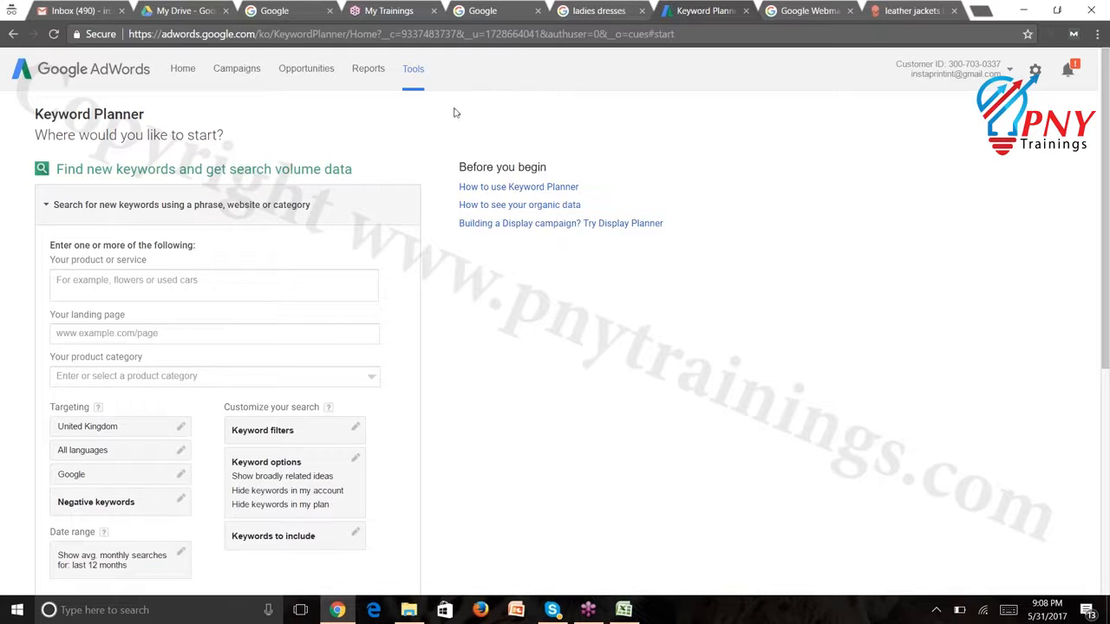
left_click(232, 291)
type("leather jackets")
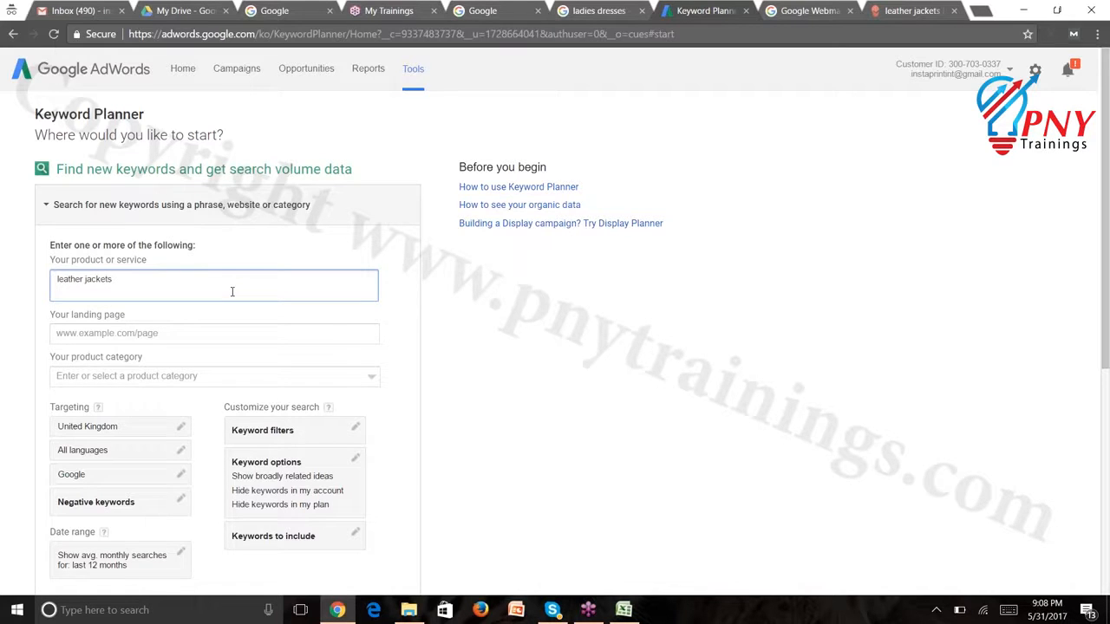
scroll(1054, 312, "down", 3)
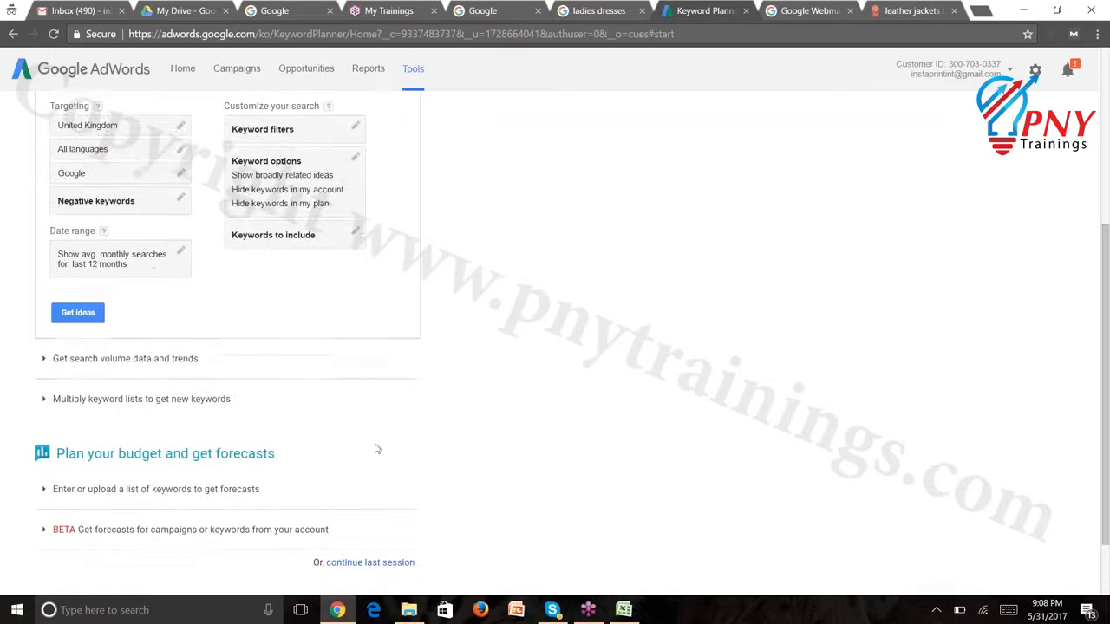
Fetch the UK leather jackets ideas, then bring the exported Excel workbook forward
left_click(77, 312)
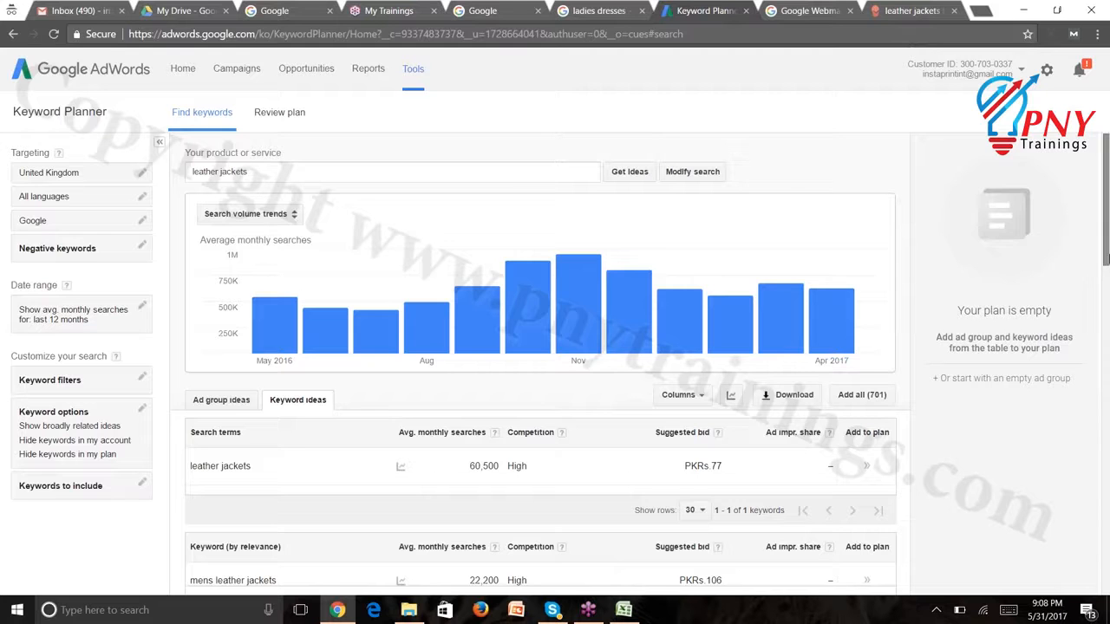
left_click_drag(1106, 258, 1106, 347)
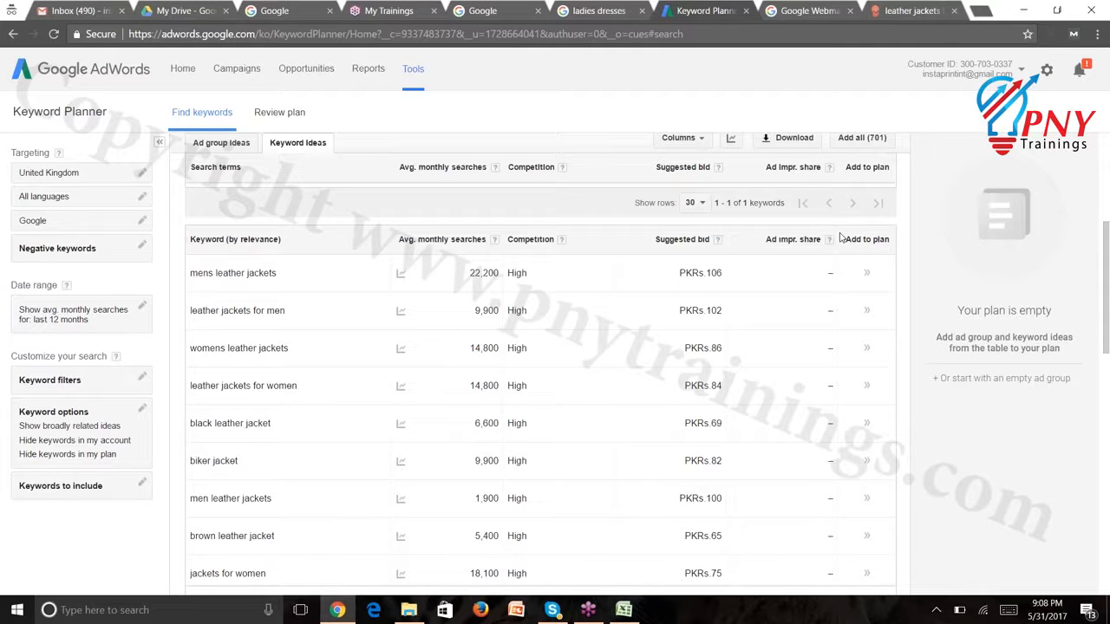
left_click(624, 610)
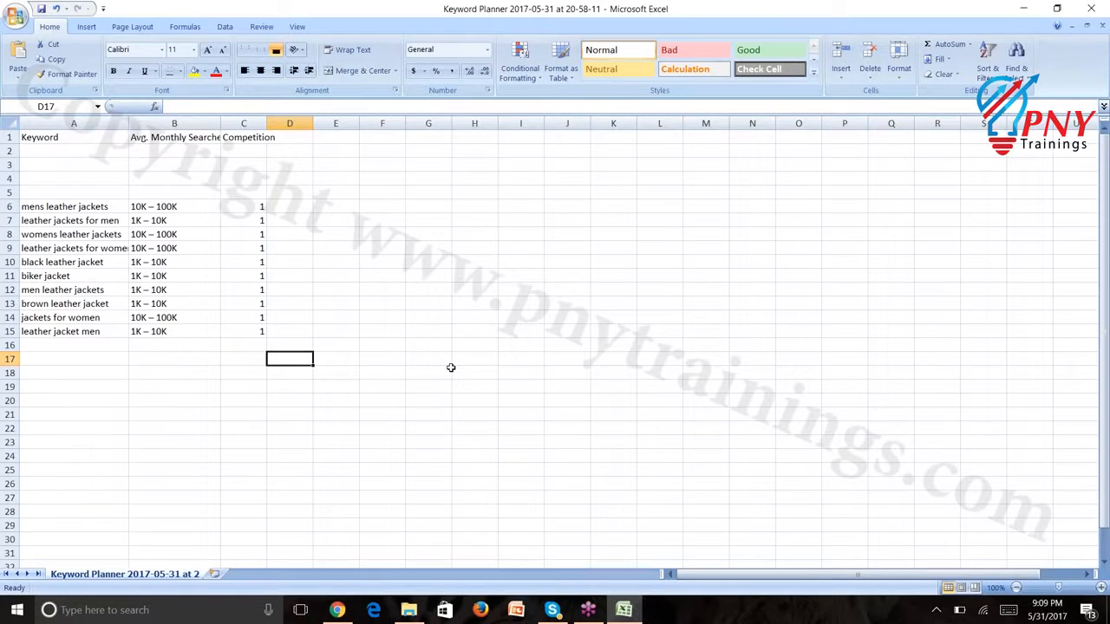
Return to the Keyword Planner results and show the Competition column's help explanation
left_click(337, 610)
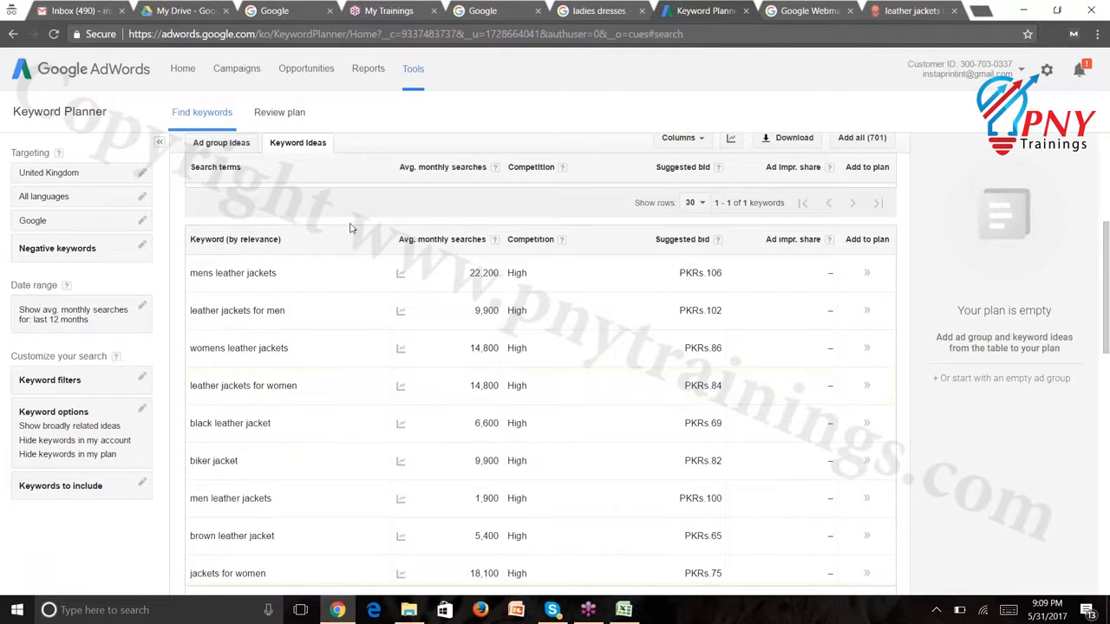
left_click_drag(1107, 287, 1109, 254)
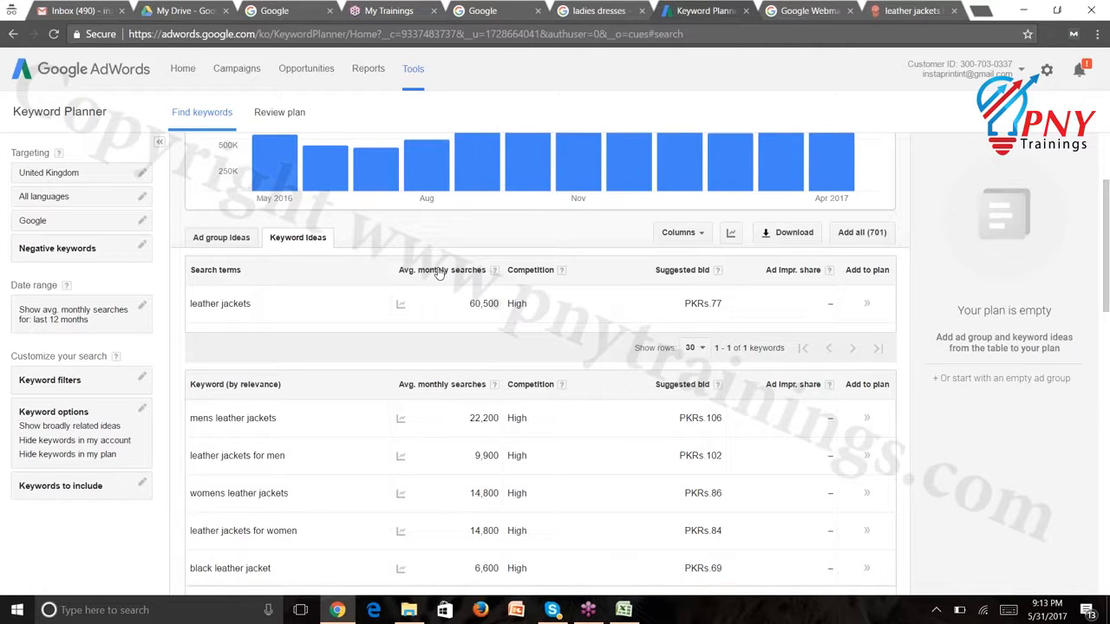
left_click(563, 273)
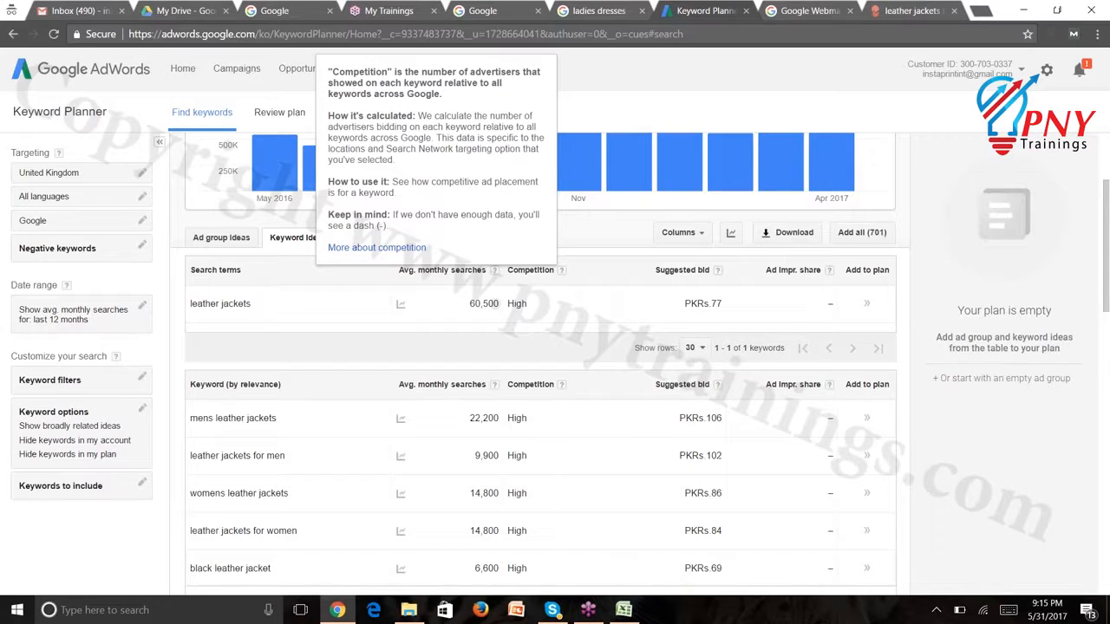
Sign out of the current Google account and choose to use another account
left_click(967, 75)
left_click(996, 204)
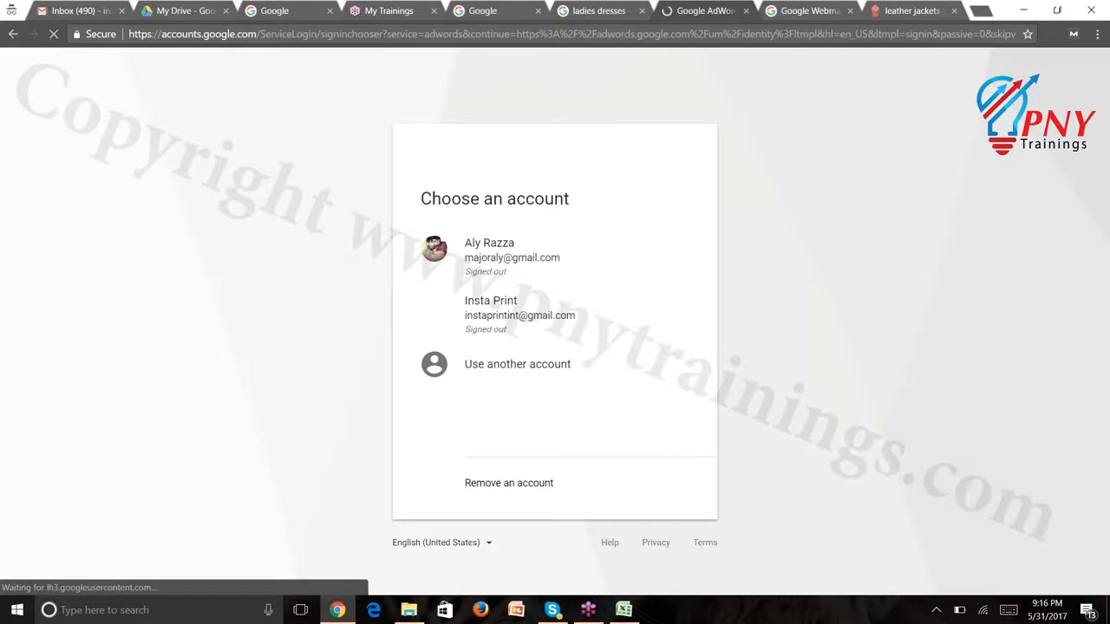
left_click(501, 368)
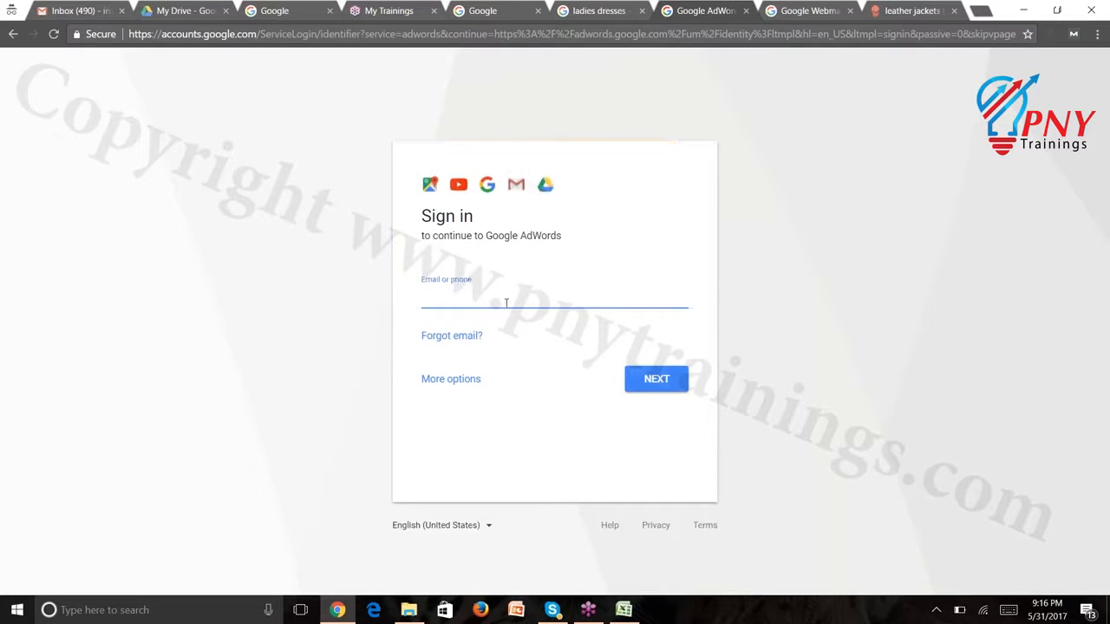
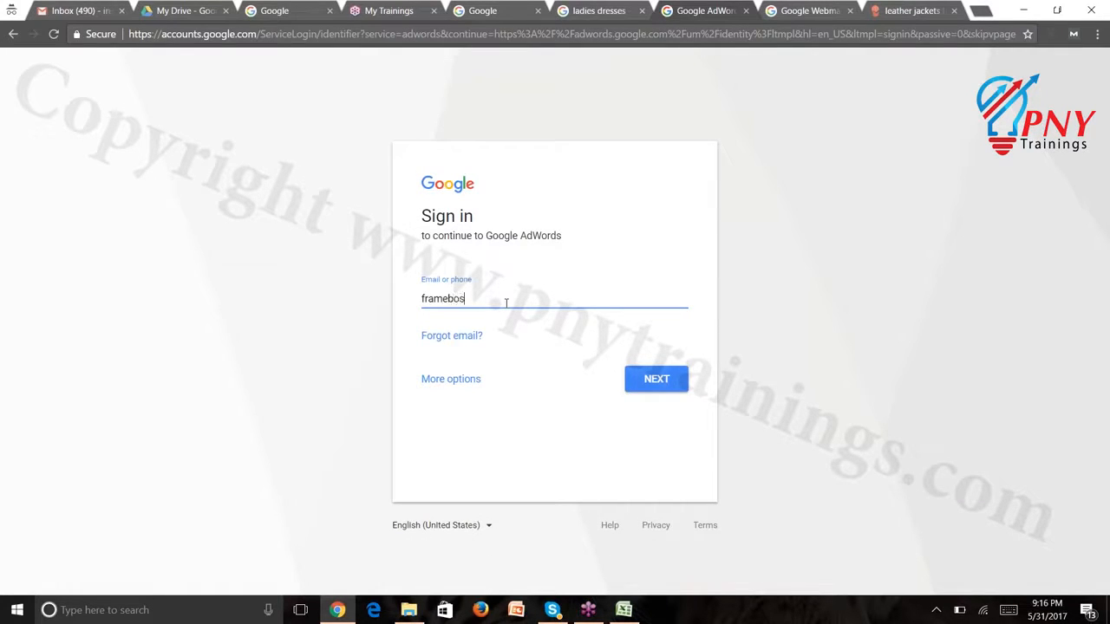
Enter the other account's e-mail address, correcting a typo, then type its password
key("Return")
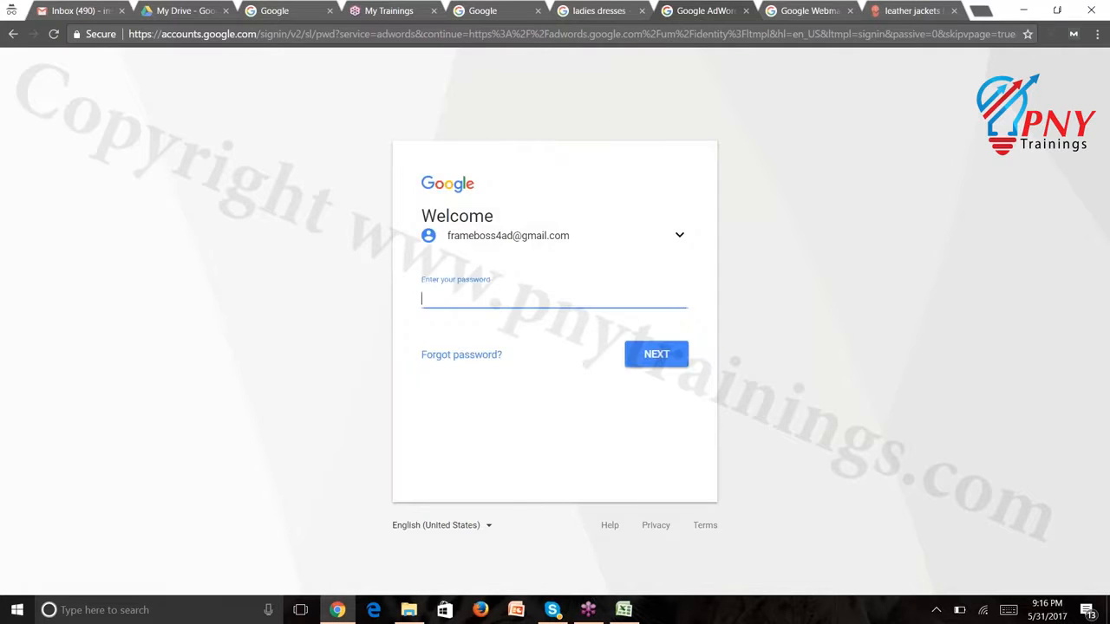
type("••••••••")
Submit the password so the AdWords All campaigns overview loads
key("Return")
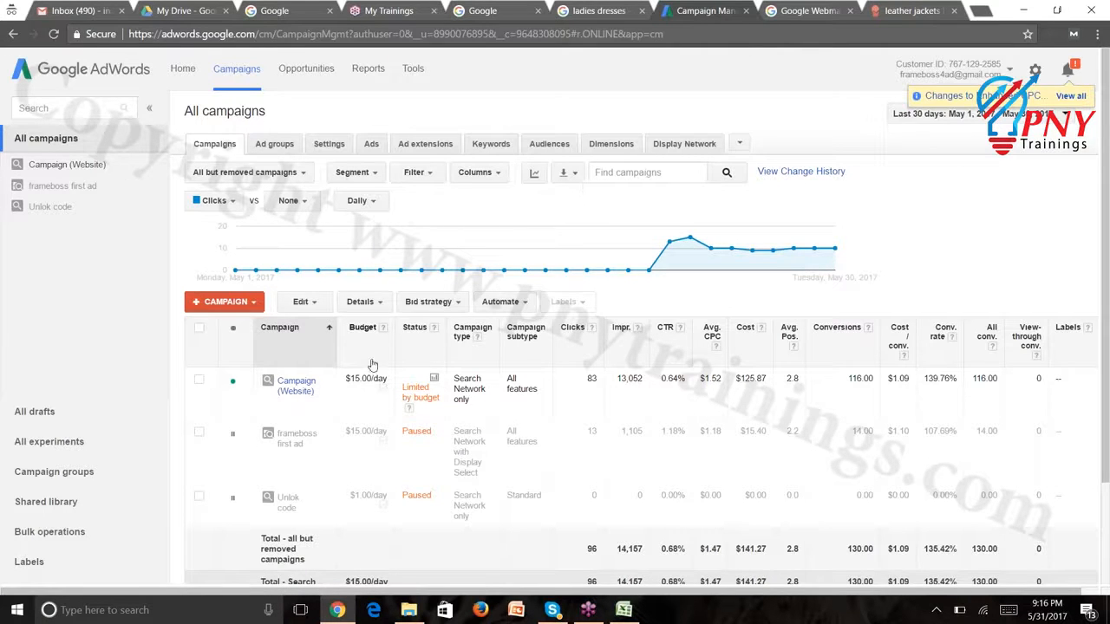
Open Campaign (Website), then Ad Group #1, and review its keyword list
left_click(303, 388)
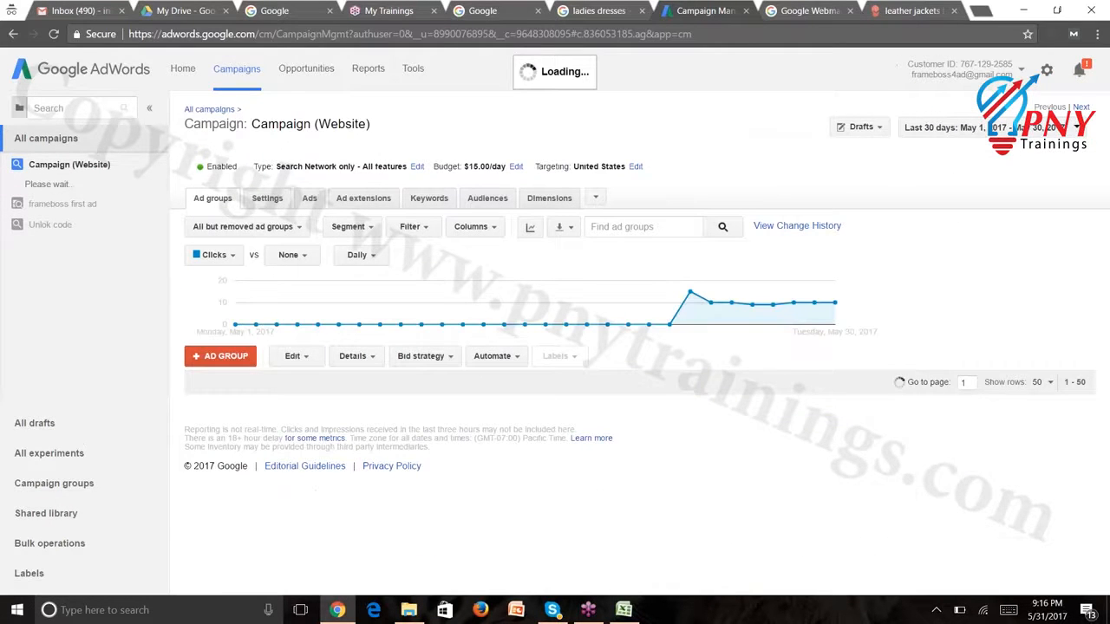
scroll(495, 382, "down", 1)
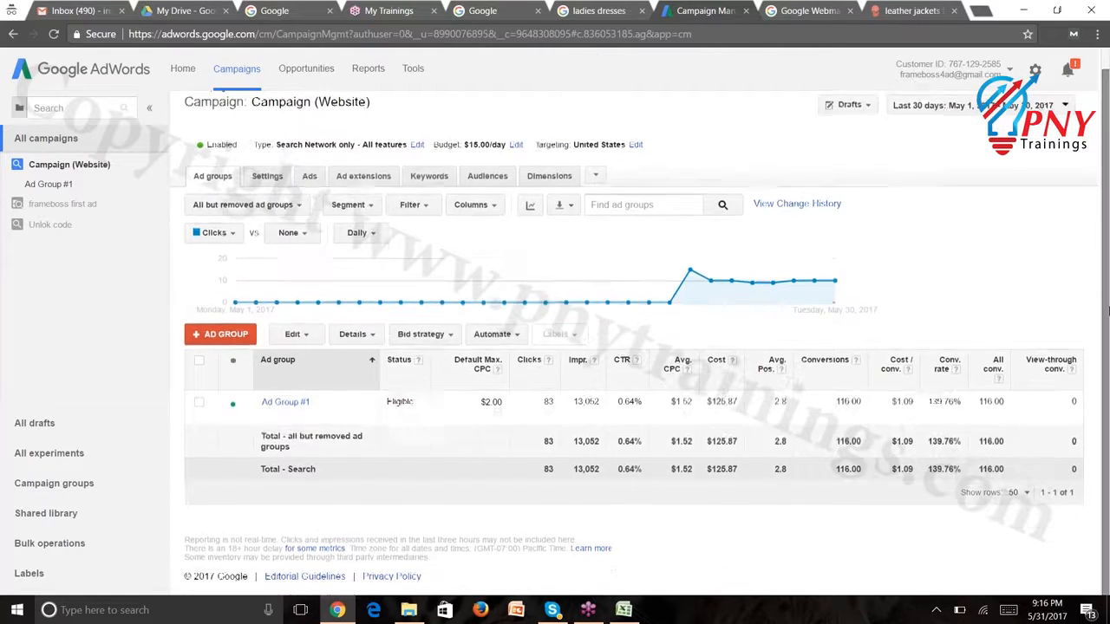
left_click(272, 404)
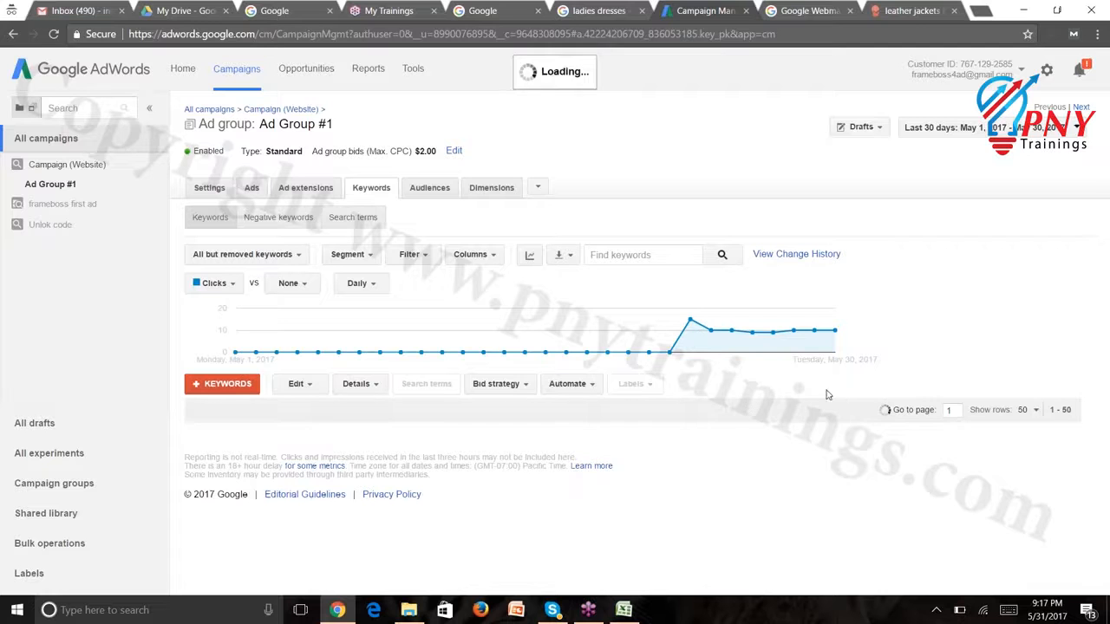
scroll(1100, 338, "down", 3)
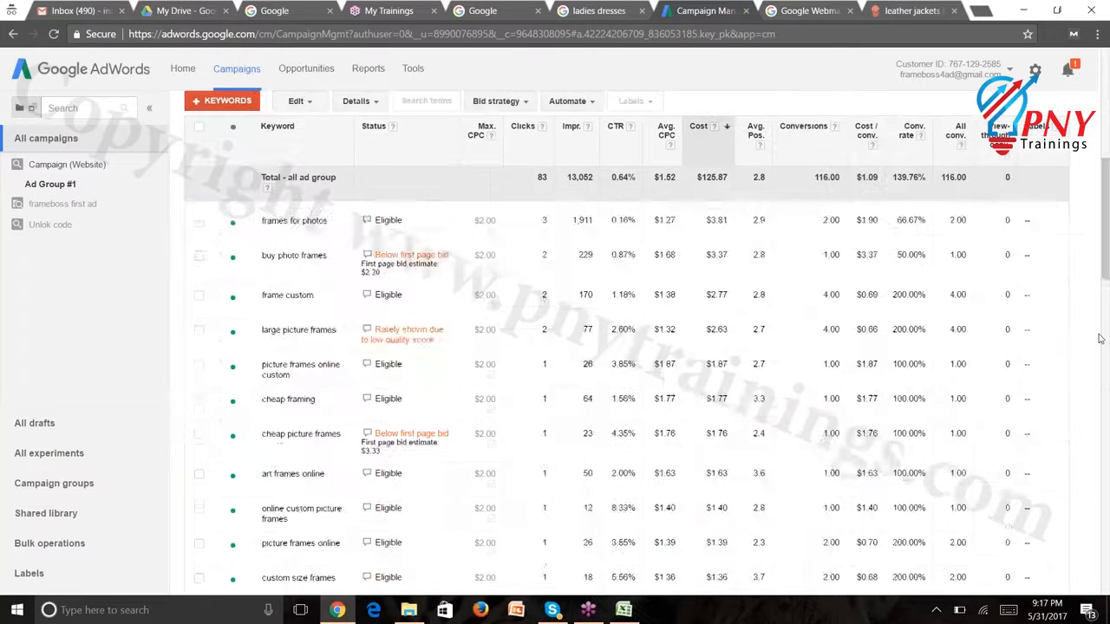
scroll(1100, 338, "down", 5)
left_click_drag(1106, 352, 1107, 210)
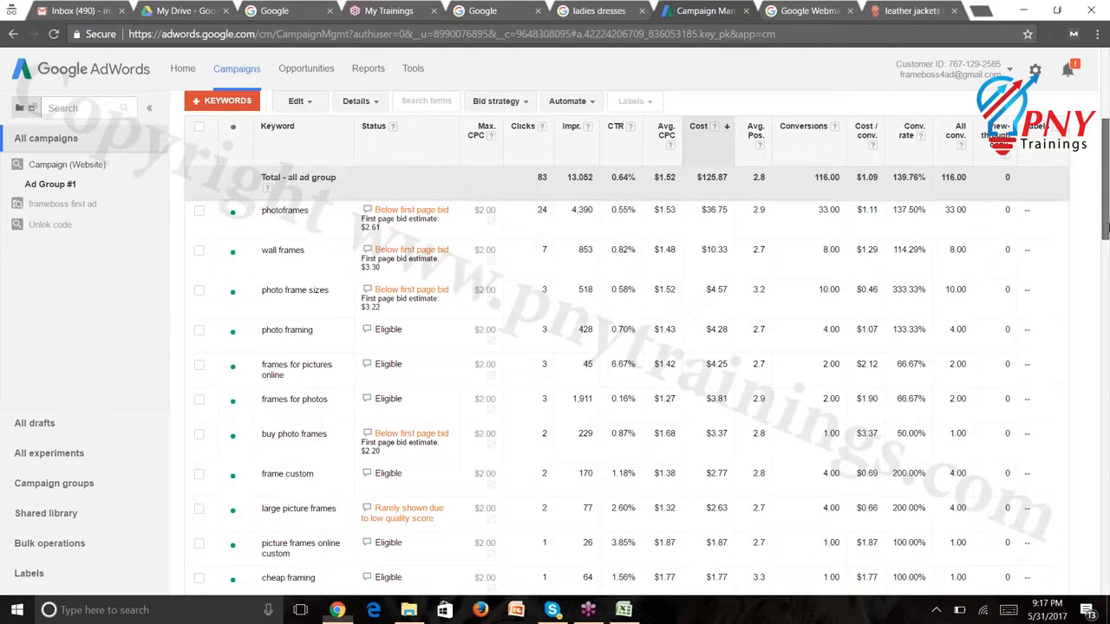
scroll(1107, 227, "up", 1)
scroll(1106, 227, "up", 5)
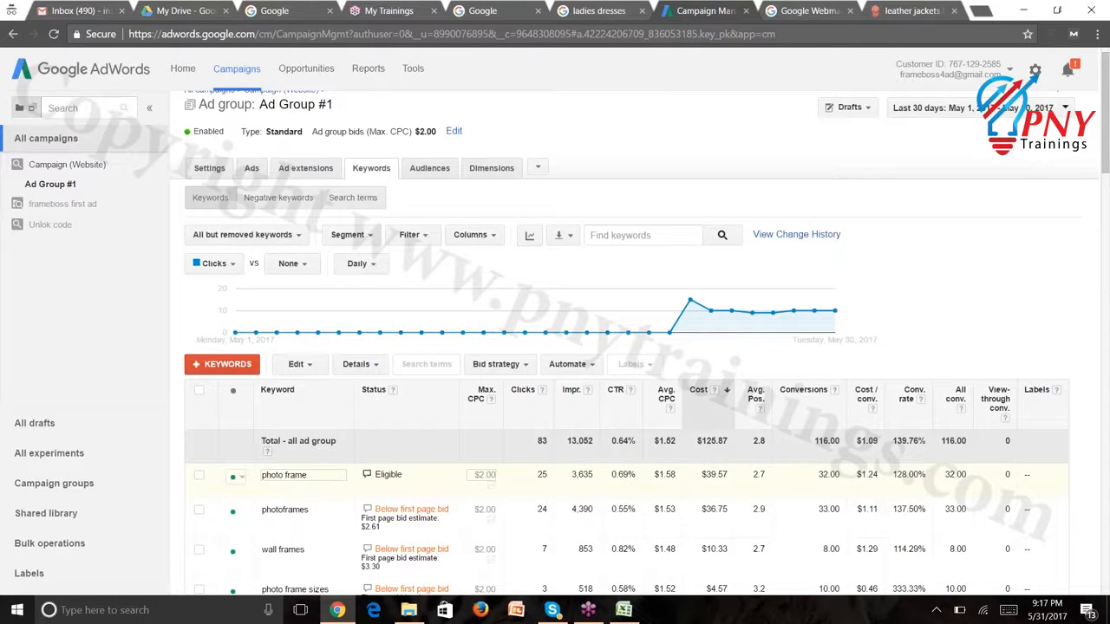
Dismiss the mail notification and edit the photoframes keyword's Max. CPC bid
mouse_move(368, 479)
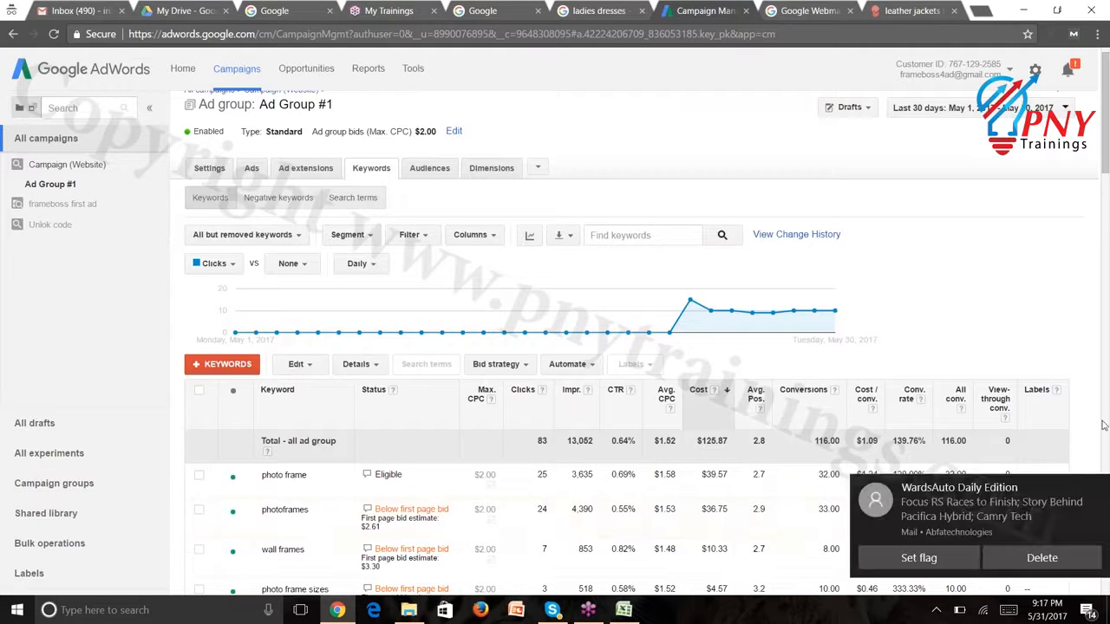
left_click(1096, 490)
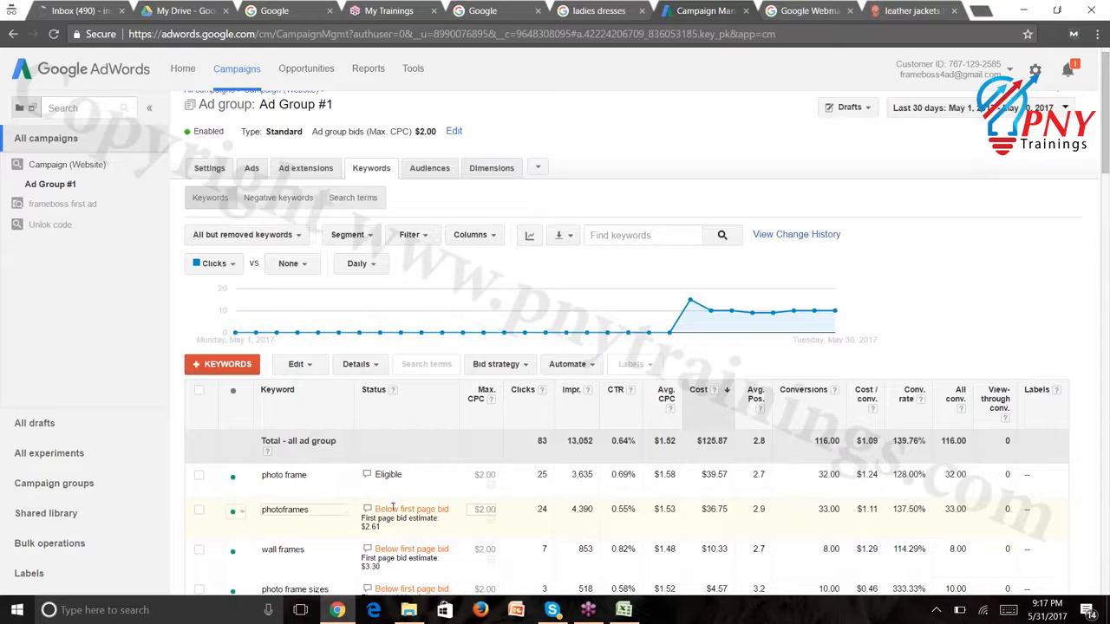
left_click(484, 511)
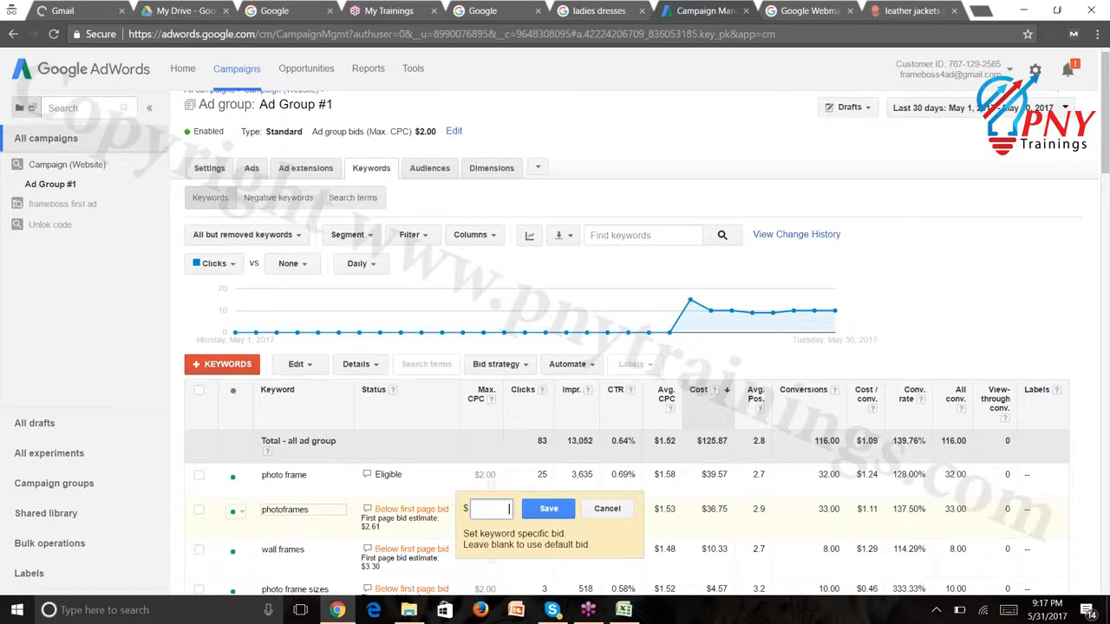
left_click(607, 509)
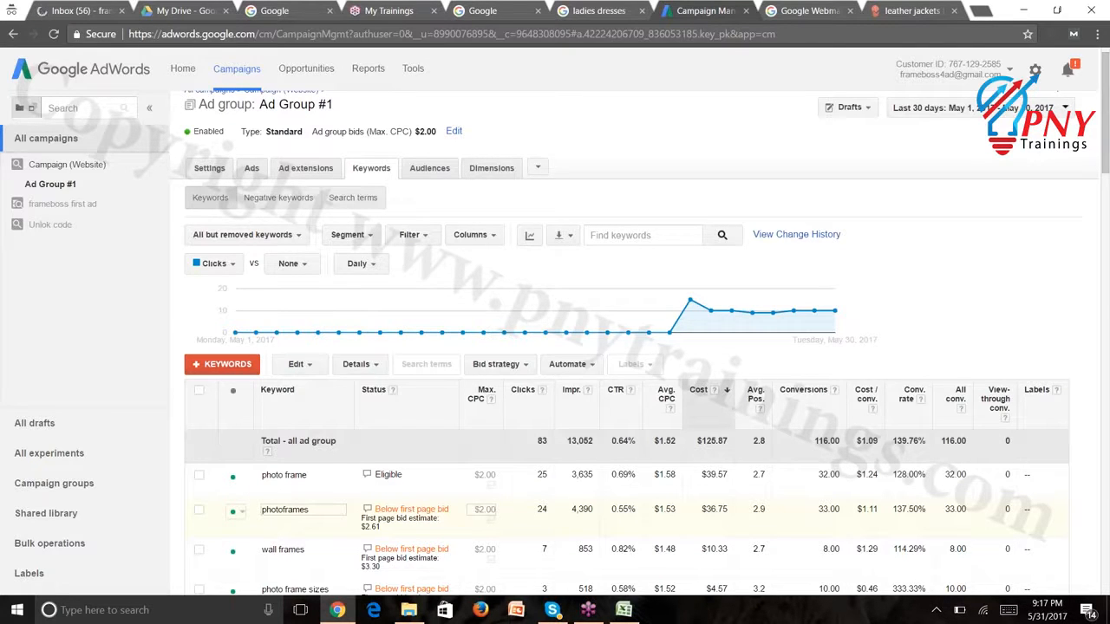
left_click_drag(386, 509, 433, 509)
mouse_move(367, 510)
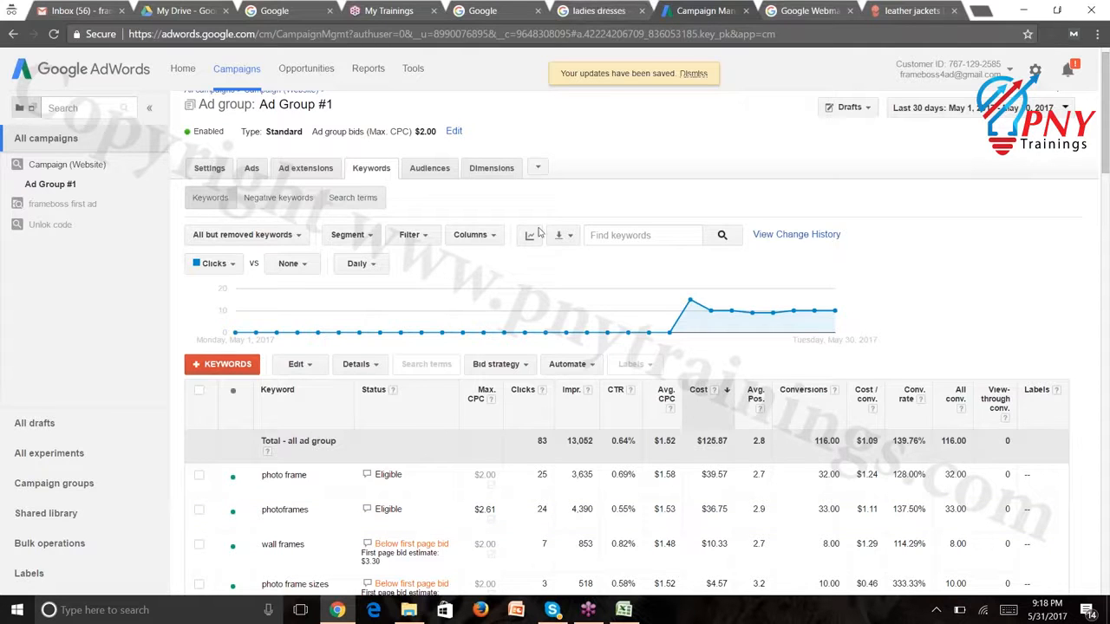
left_click(415, 68)
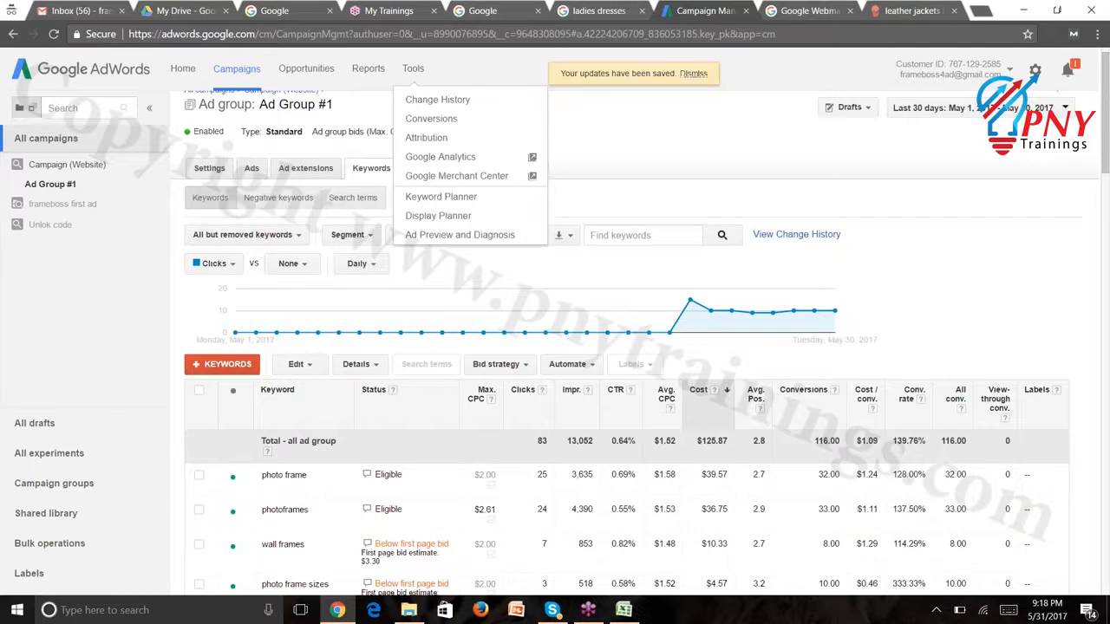
Resume the saved plan in Keyword Planner to show its forecasts of 12.5–15.2 daily clicks
left_click(441, 197)
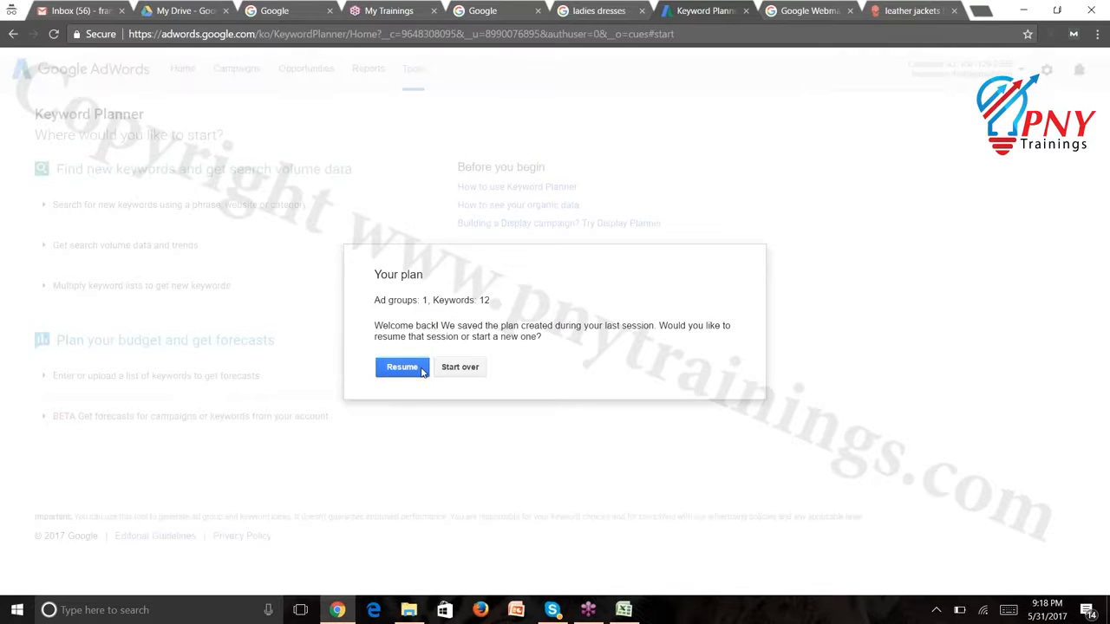
left_click(422, 371)
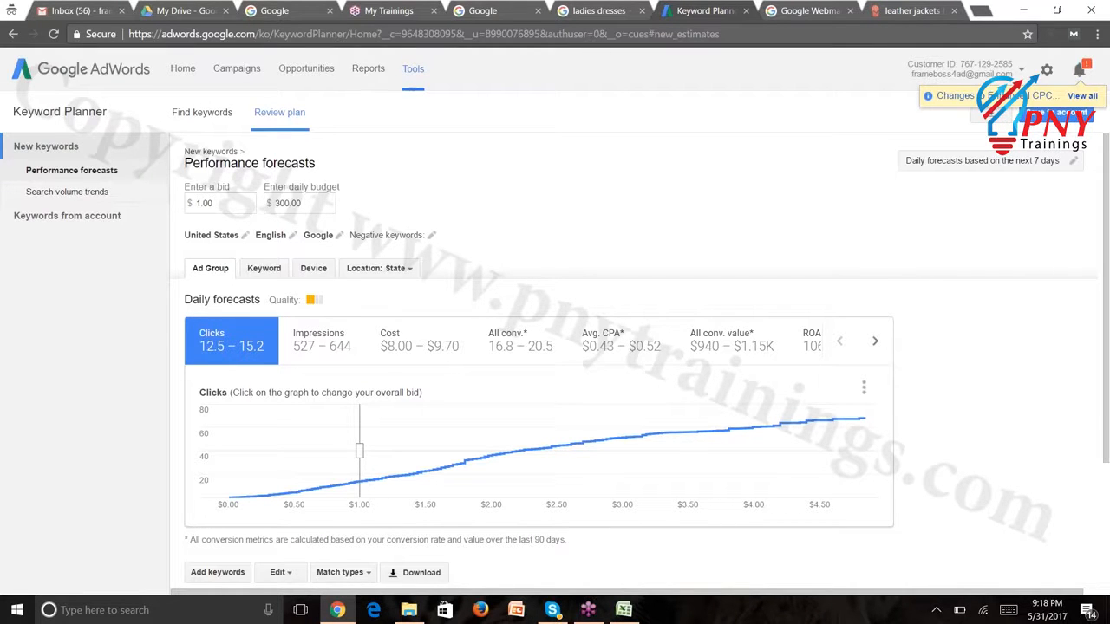
Replace the 'unlock code iphone 6' product search with 'leather jackets' and get keyword ideas
left_click(195, 124)
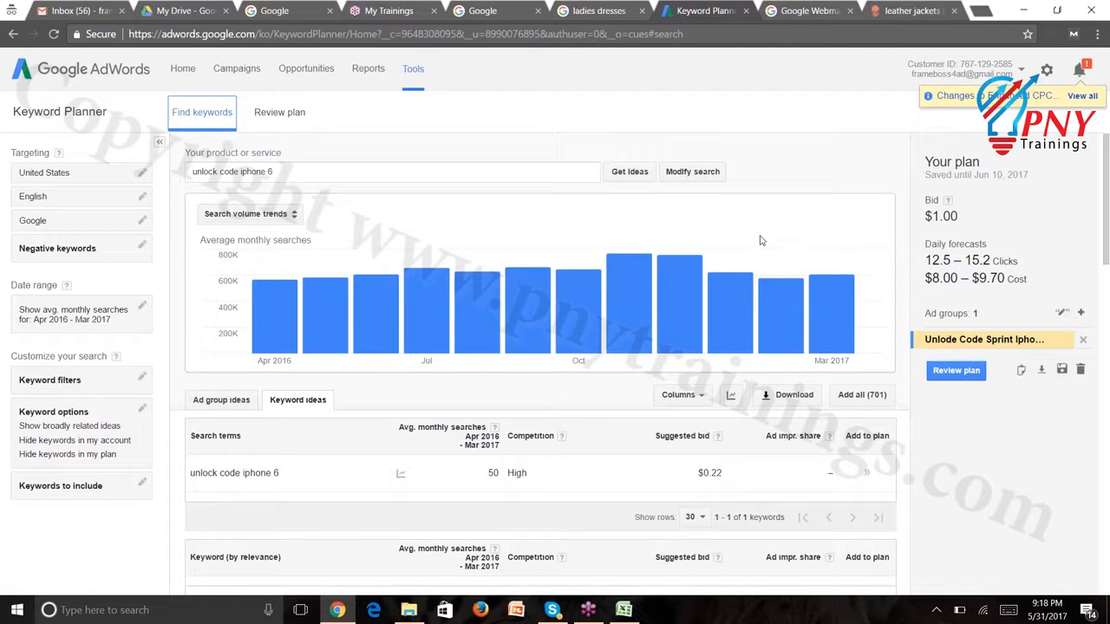
left_click_drag(1109, 227, 1107, 297)
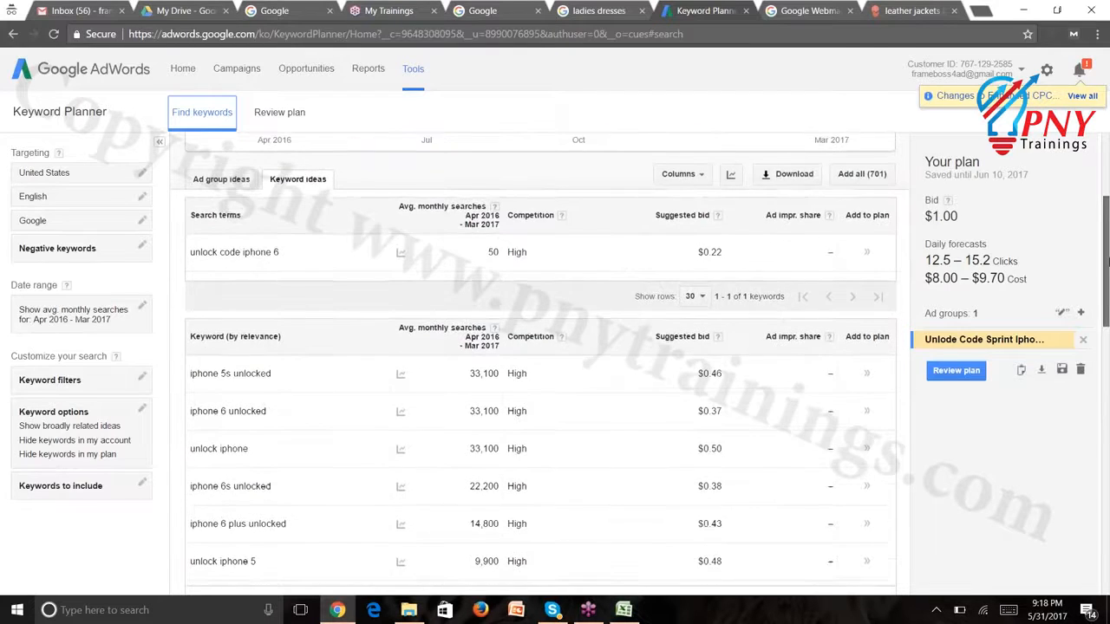
scroll(997, 243, "up", 3)
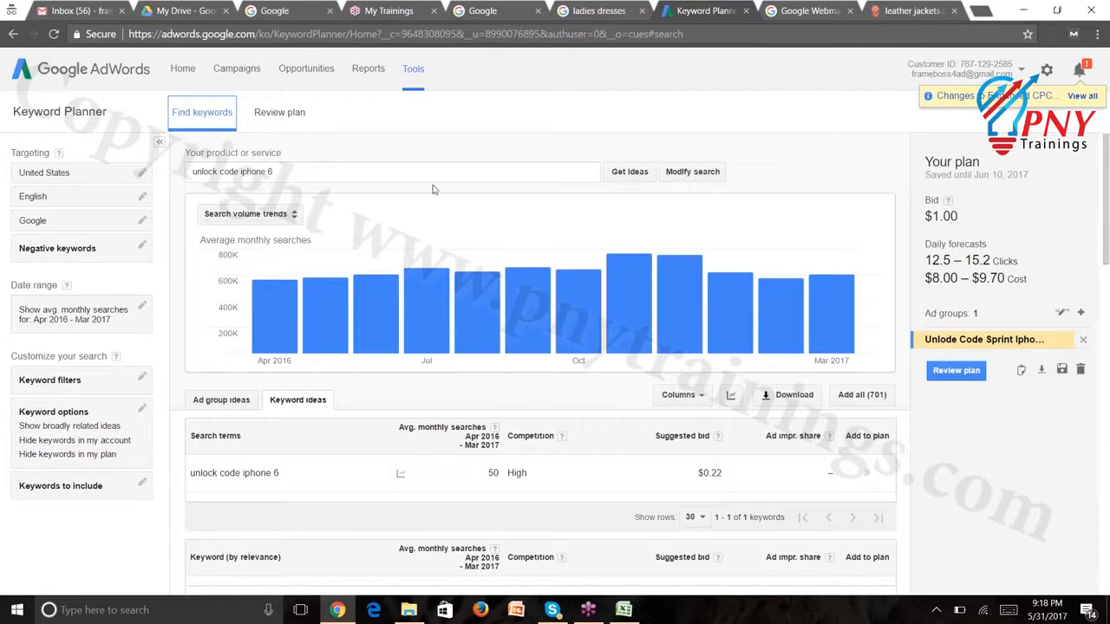
triple_click(391, 168)
type("le")
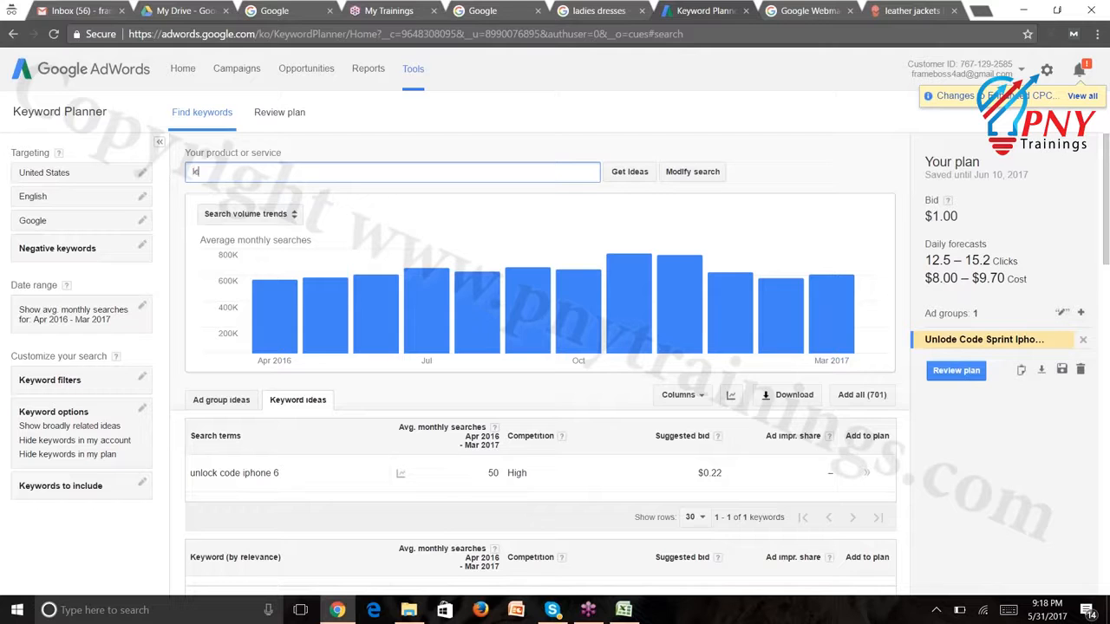
type("ather jackets")
key("Return")
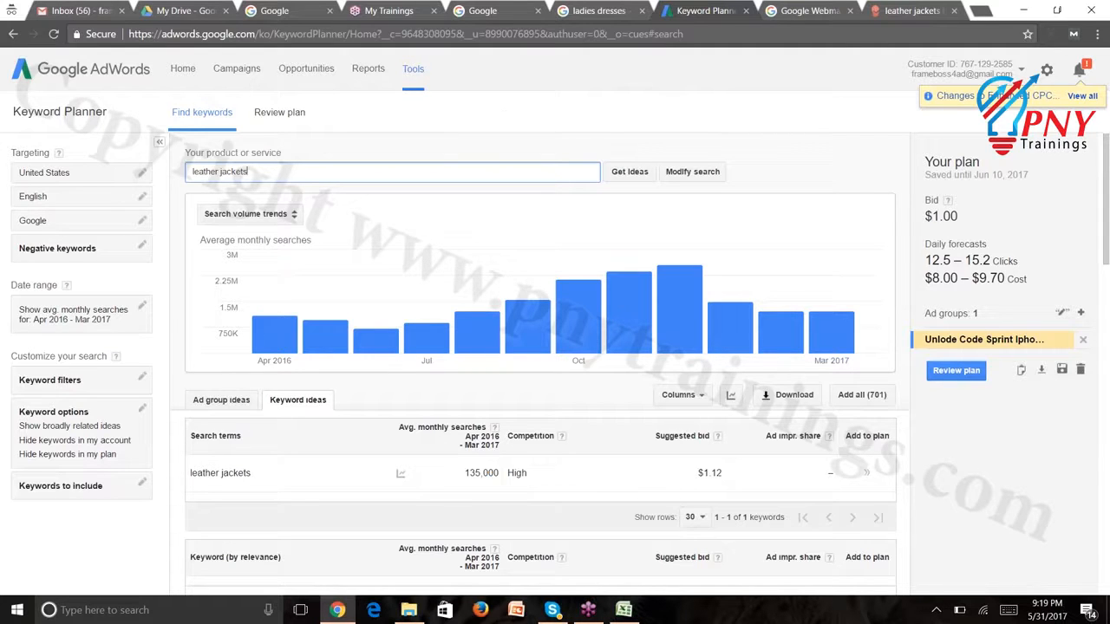
Change location targeting from United States to United Kingdom and save it
left_click(141, 174)
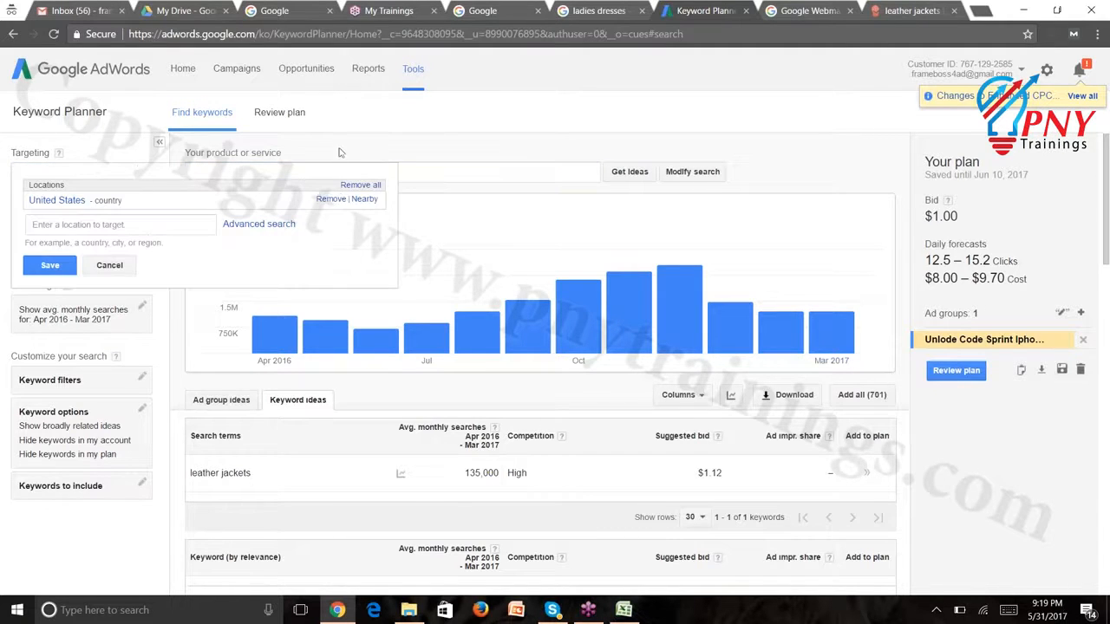
left_click(330, 199)
left_click(173, 219)
type("united ")
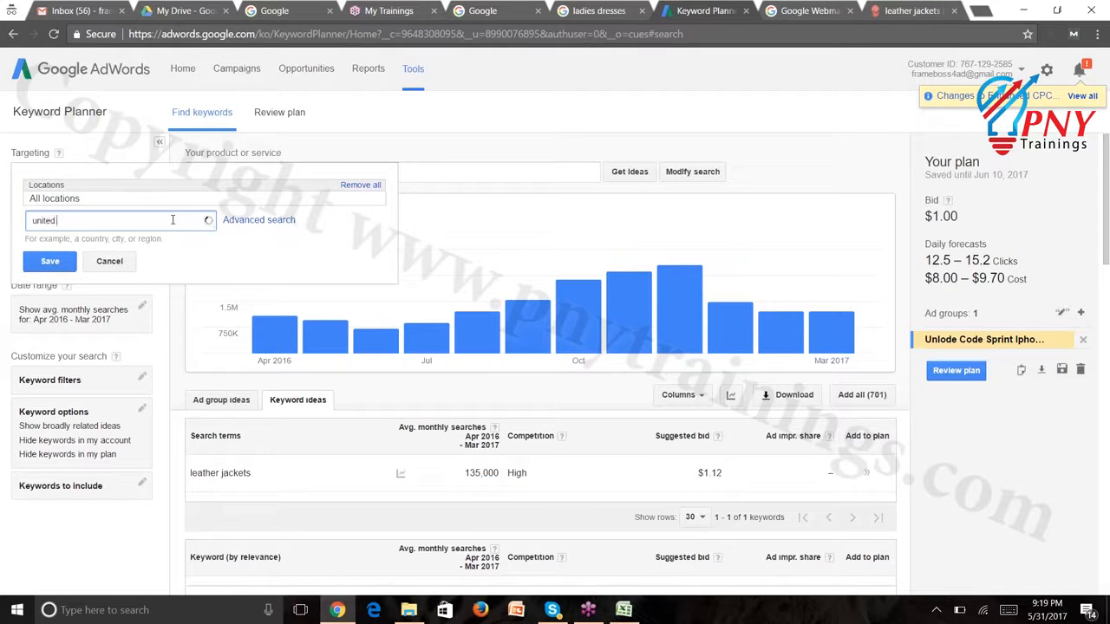
type("king")
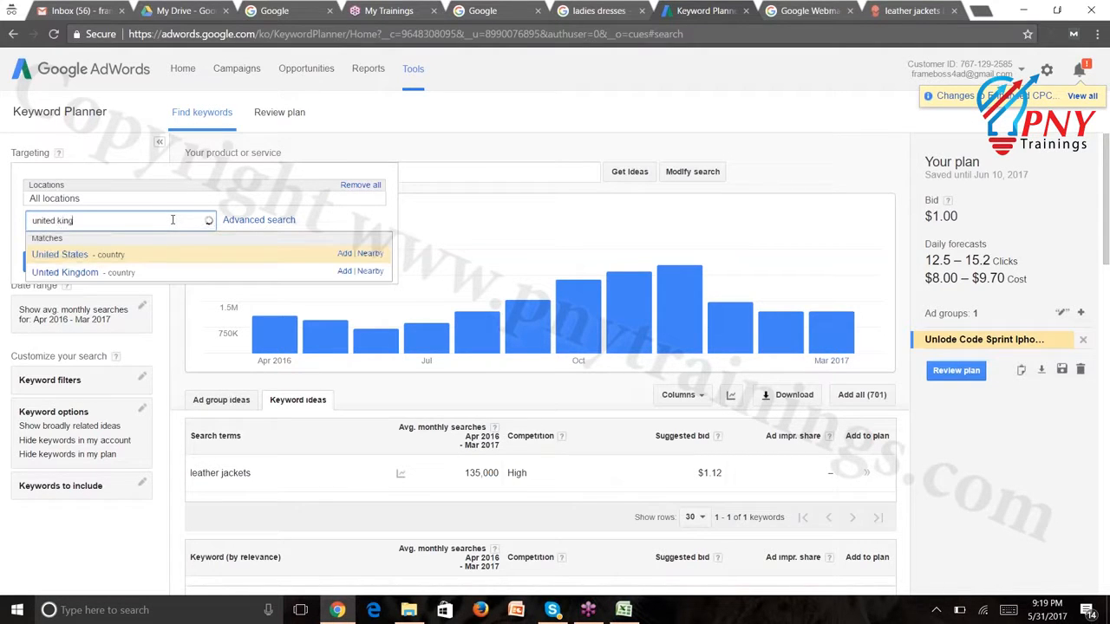
type("dom")
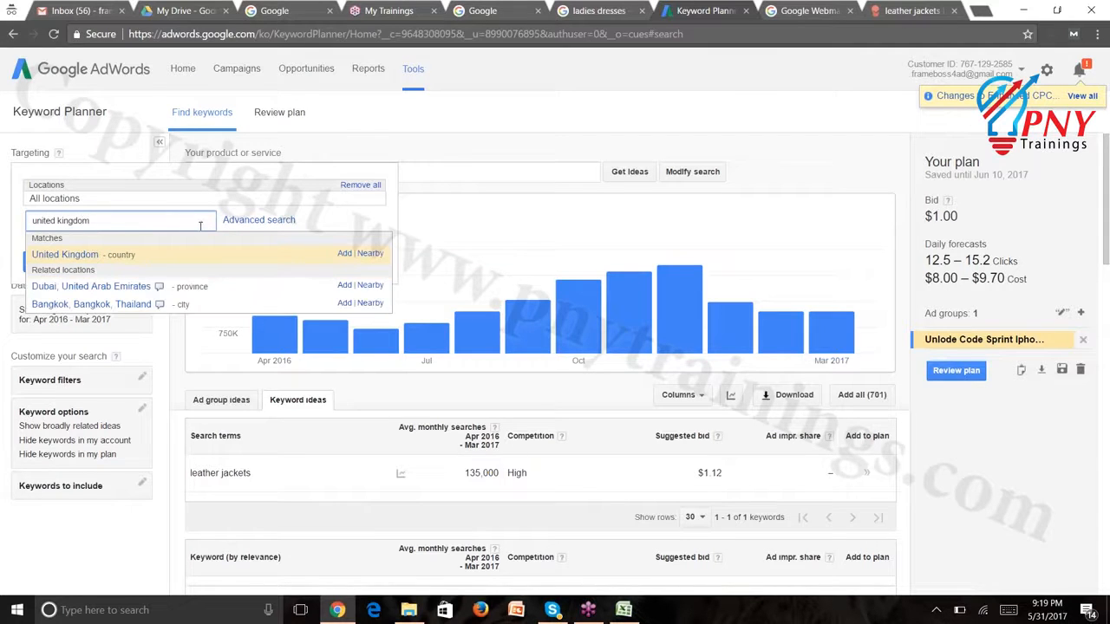
left_click(86, 255)
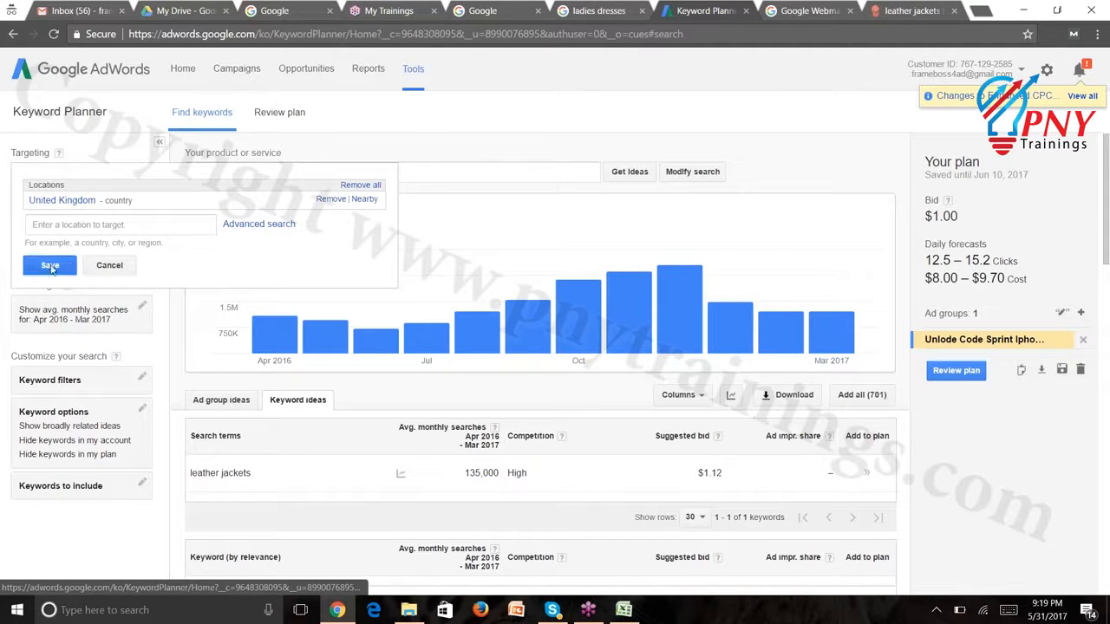
left_click(51, 269)
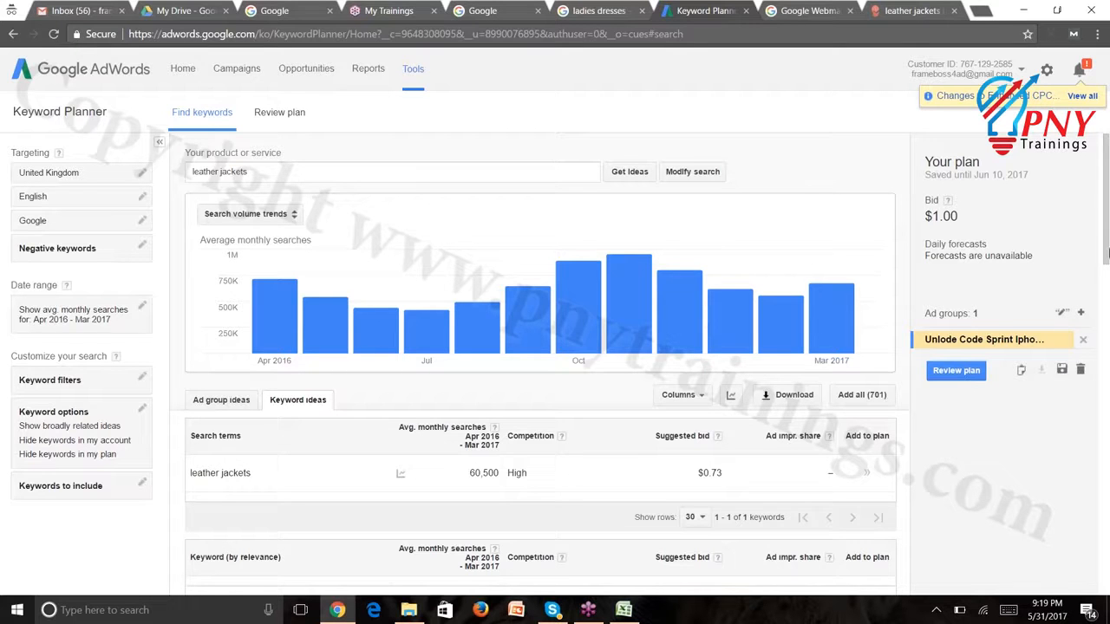
Remove the old iPhone unlock ad group from the plan and scroll through the UK leather jacket ideas
left_click_drag(1106, 249, 1106, 392)
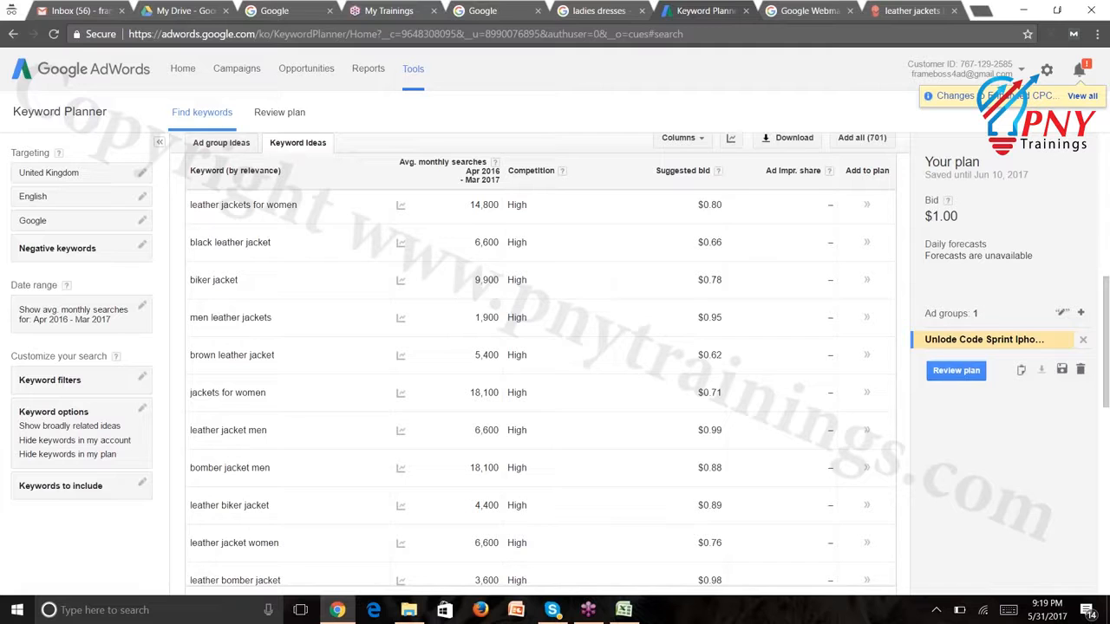
left_click(1082, 339)
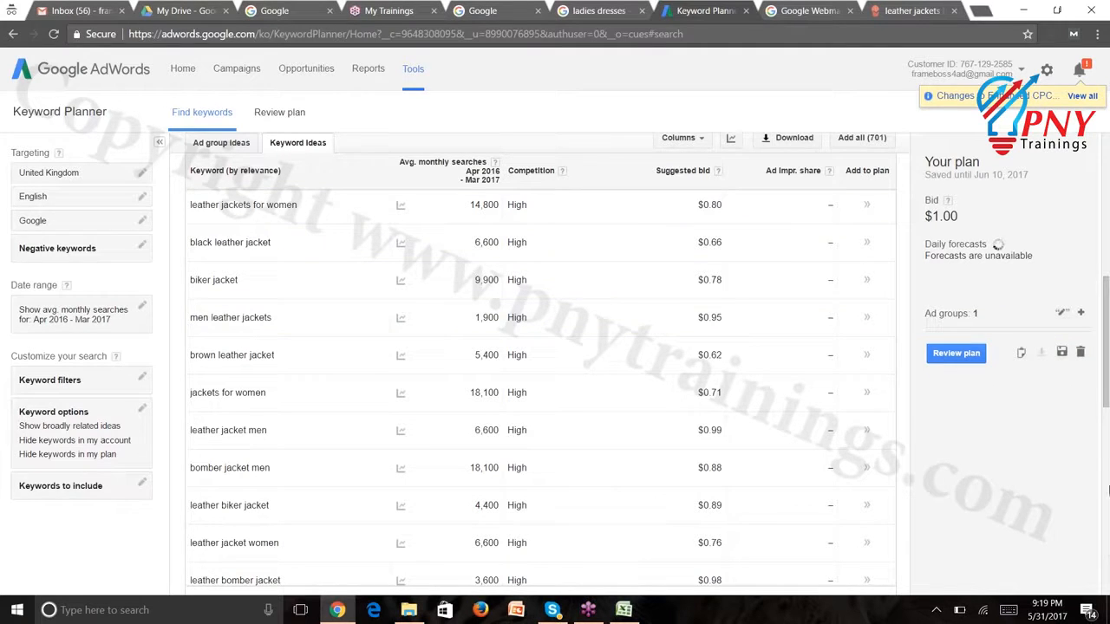
left_click_drag(1107, 401, 1106, 355)
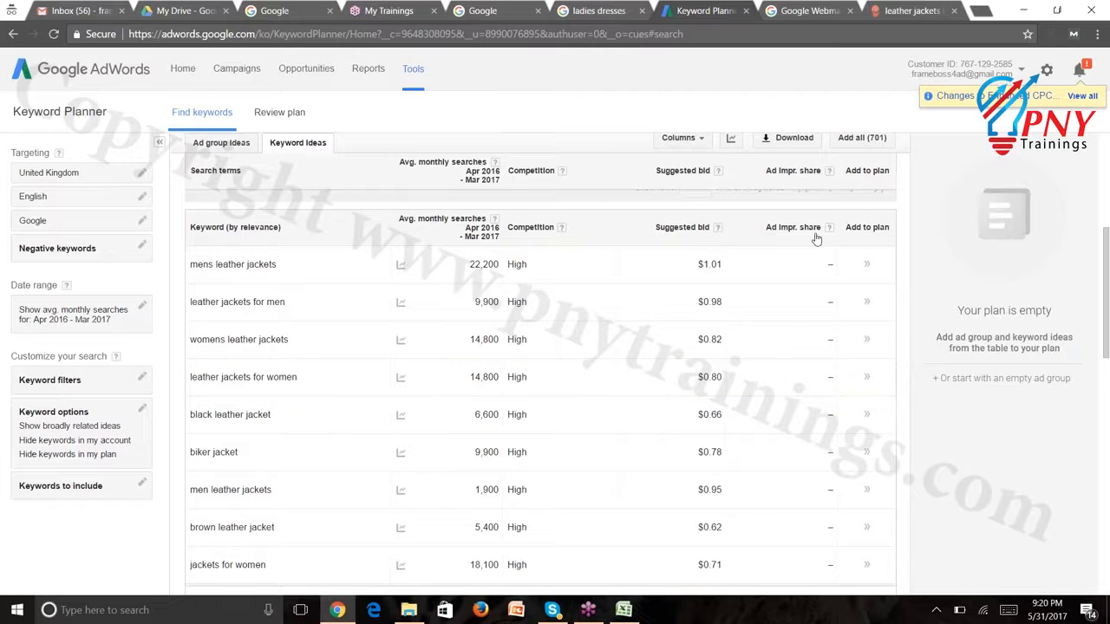
left_click(624, 610)
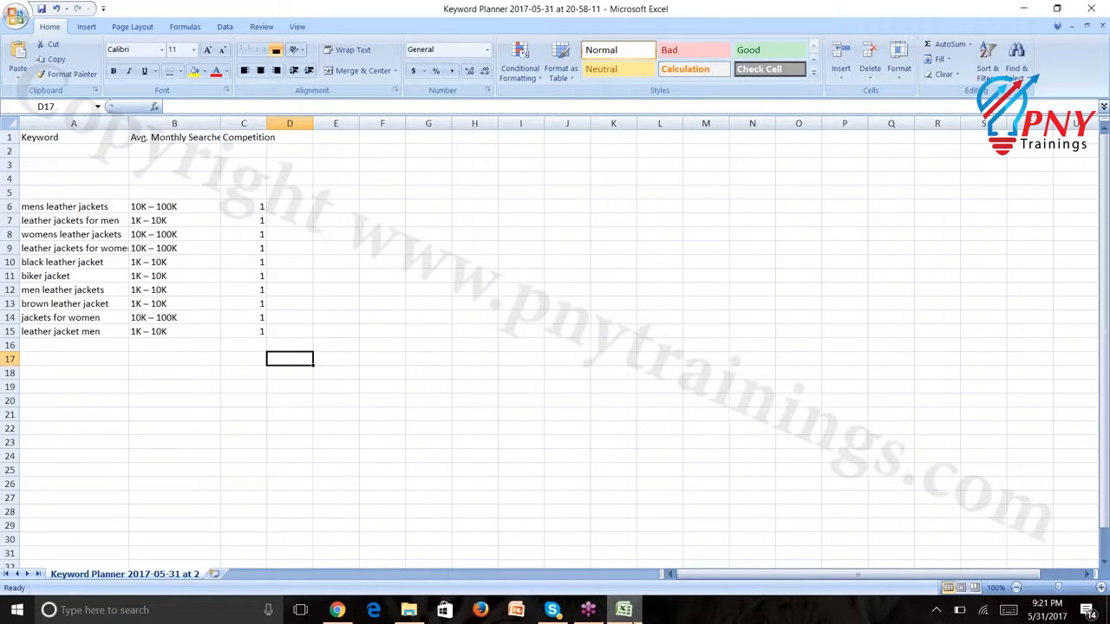
In the Keyword Planner workbook, move to cell D6 beside mens leather jackets
key("Up")
key("Up")
key("Up")
key("Up")
key("Up")
key("Up")
key("Up")
key("Up")
key("Up")
key("Up")
key("Up")
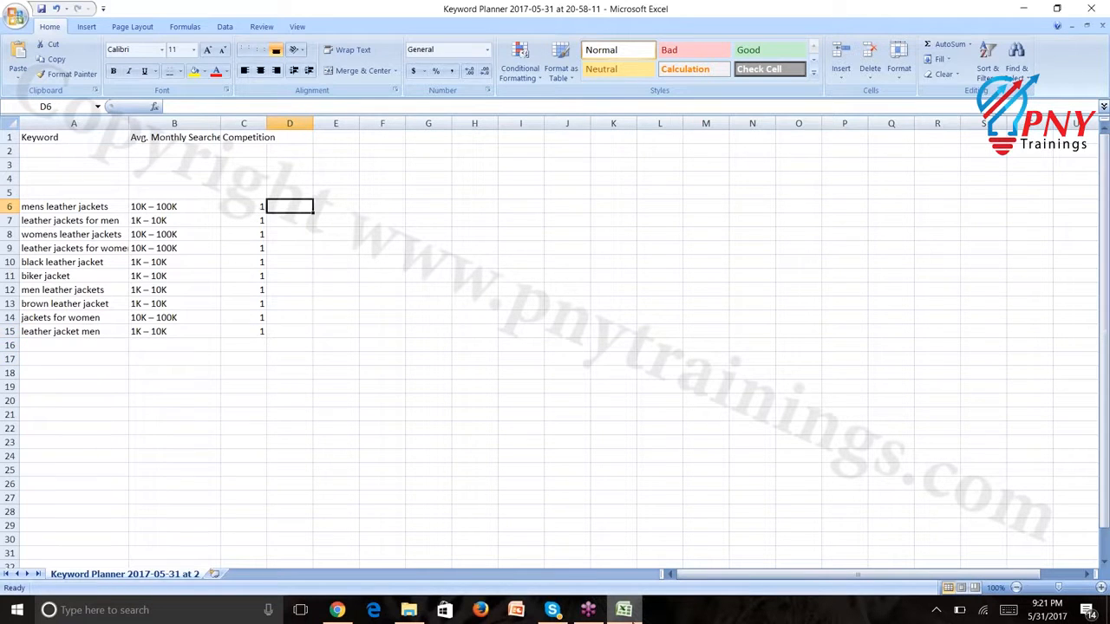
Enter the bid-range note '0.1 till 0.3' in cell D6
type("0.1")
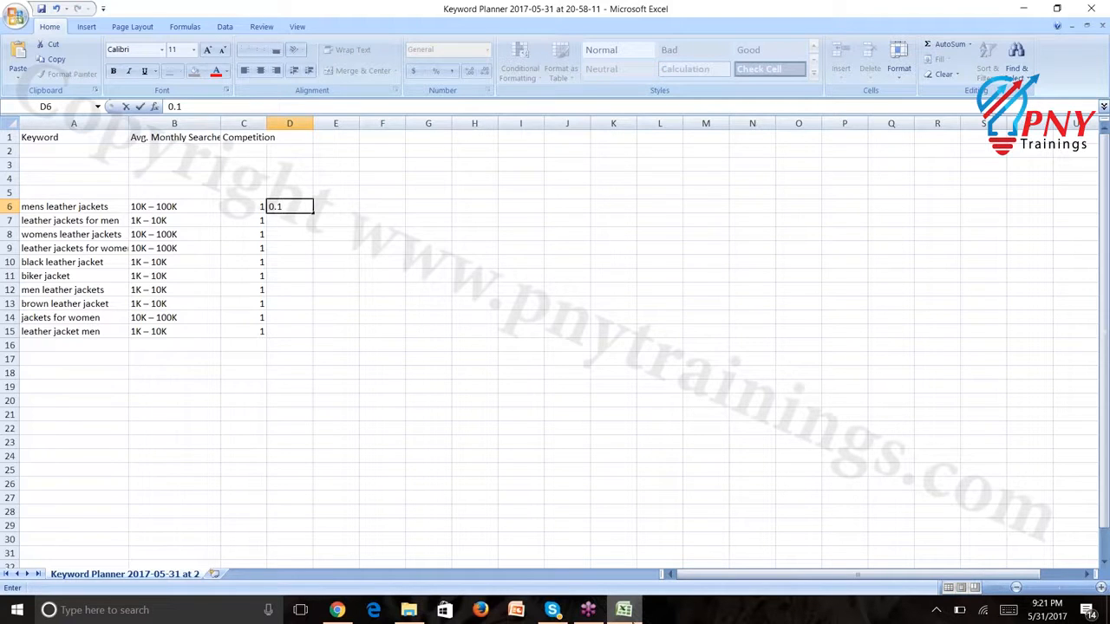
type(" till 0.3")
key("Return")
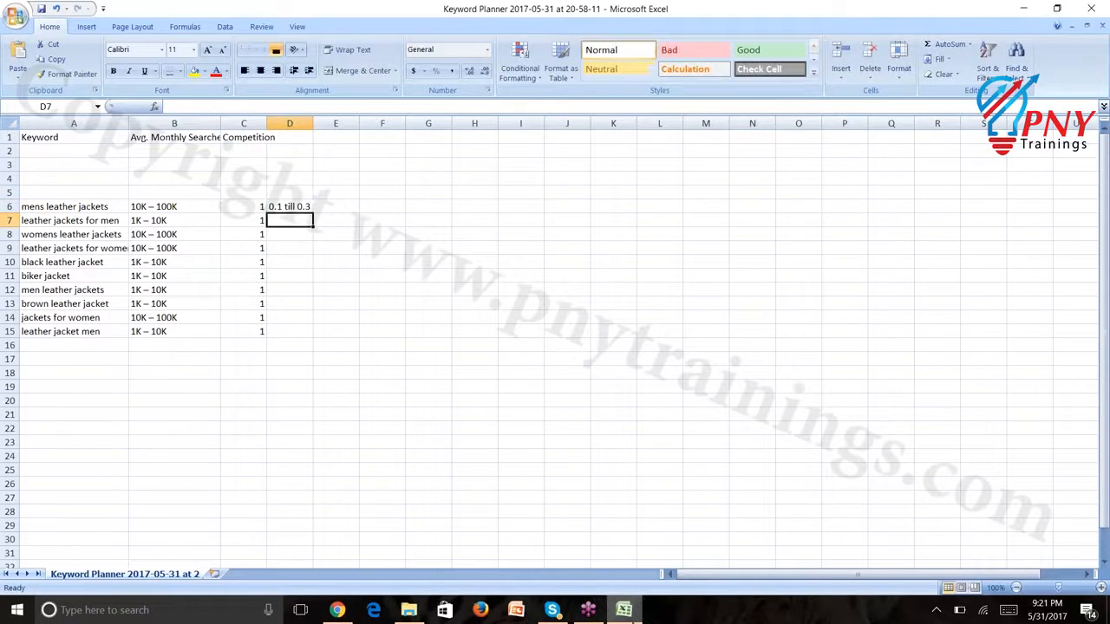